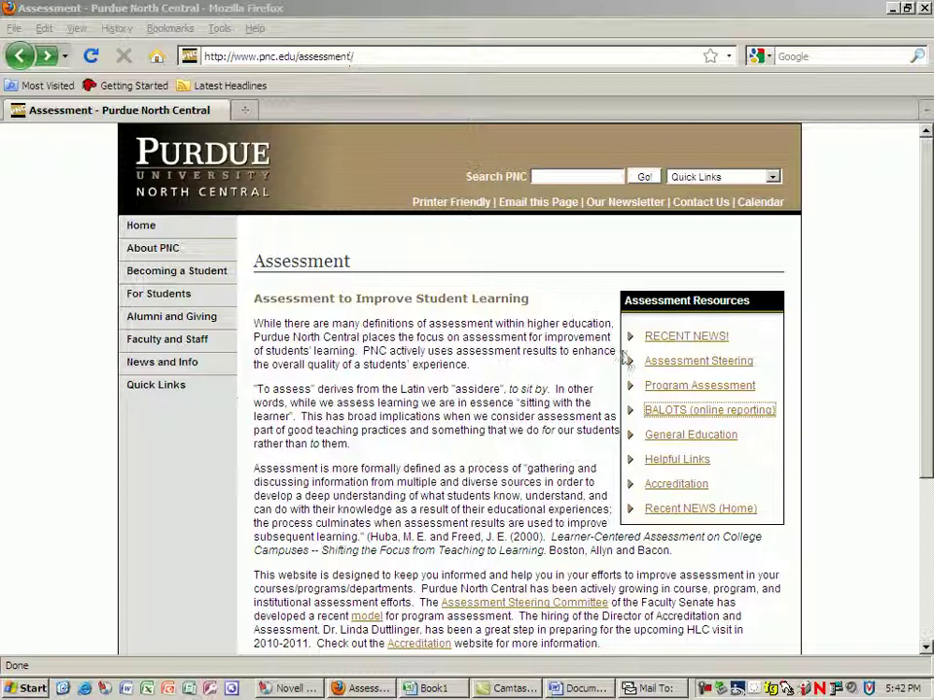
Open BALOTS and sign in with the career account username and password.
click(666, 416)
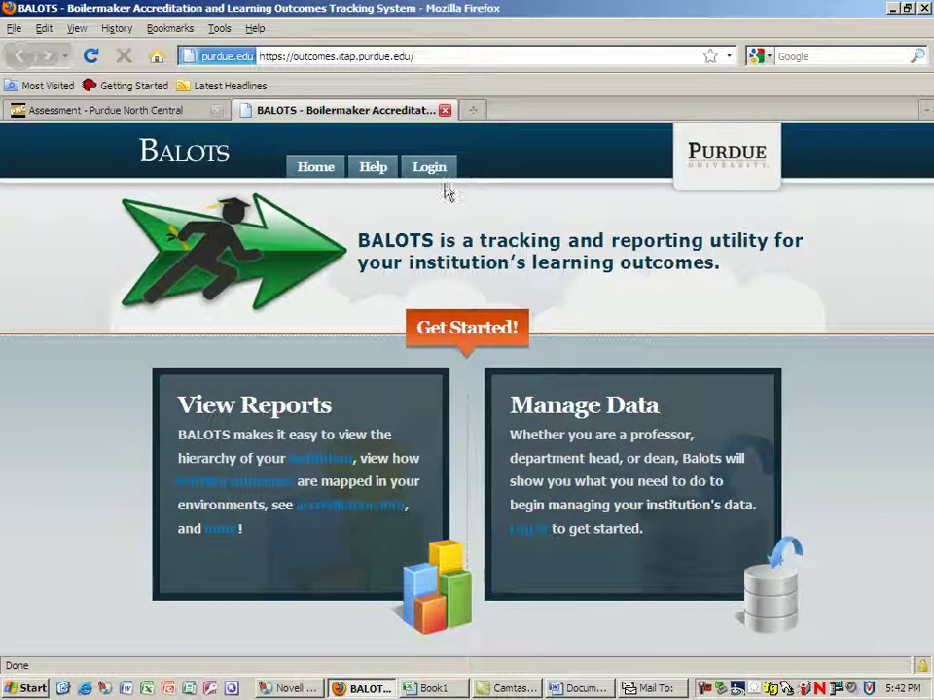
click(429, 168)
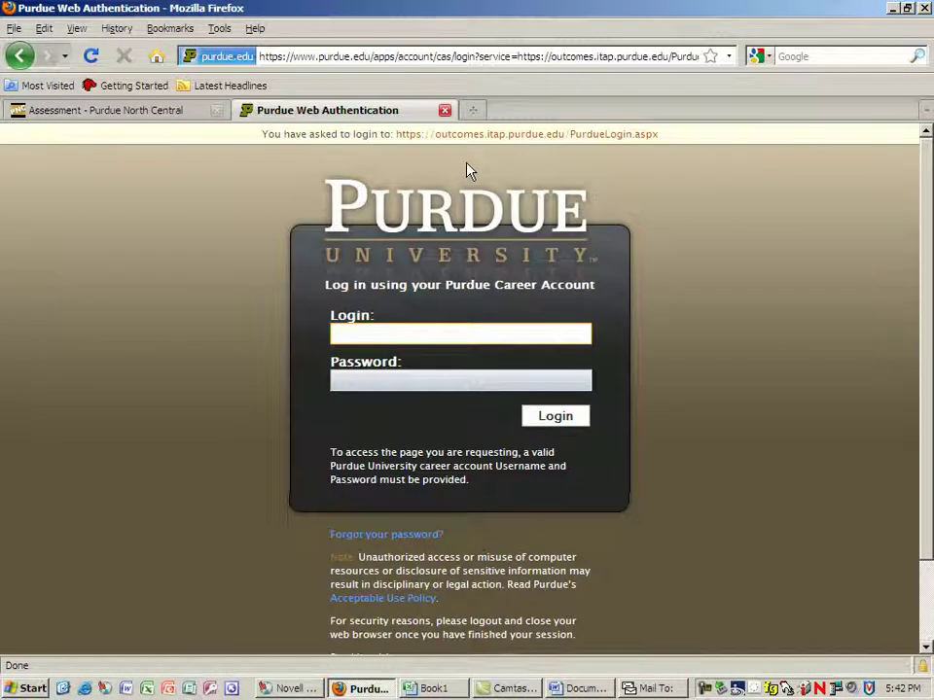
key(Tab)
text(*******)
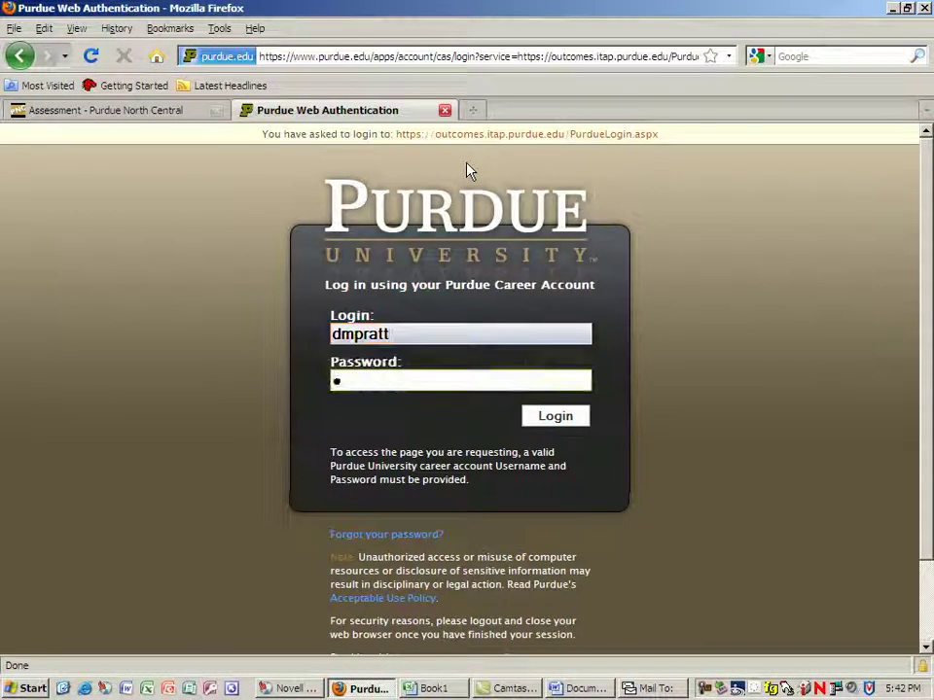
key(BackSpace)
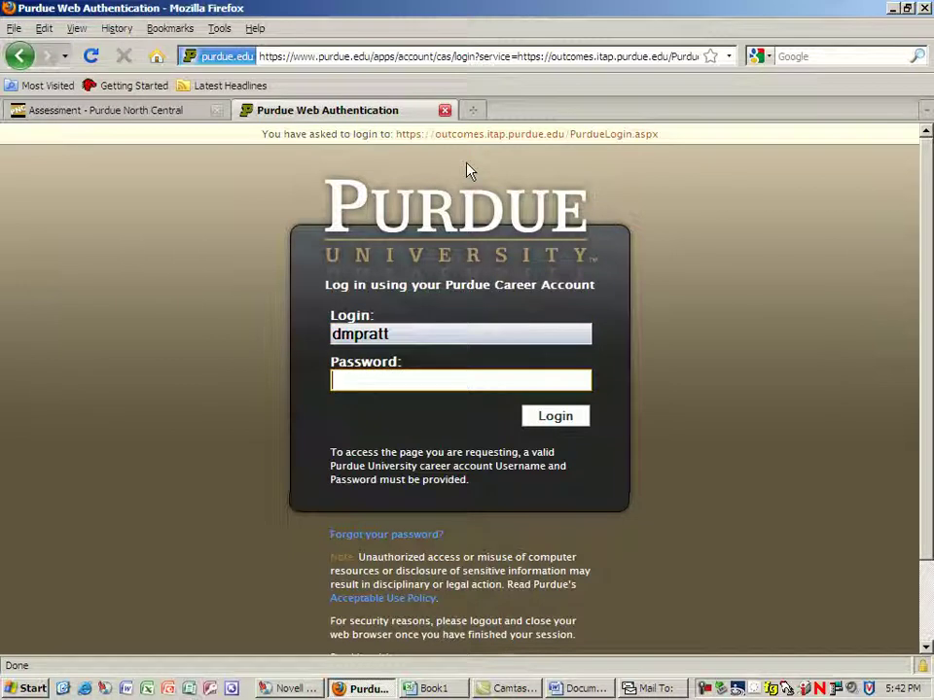
text(********)
key(Return)
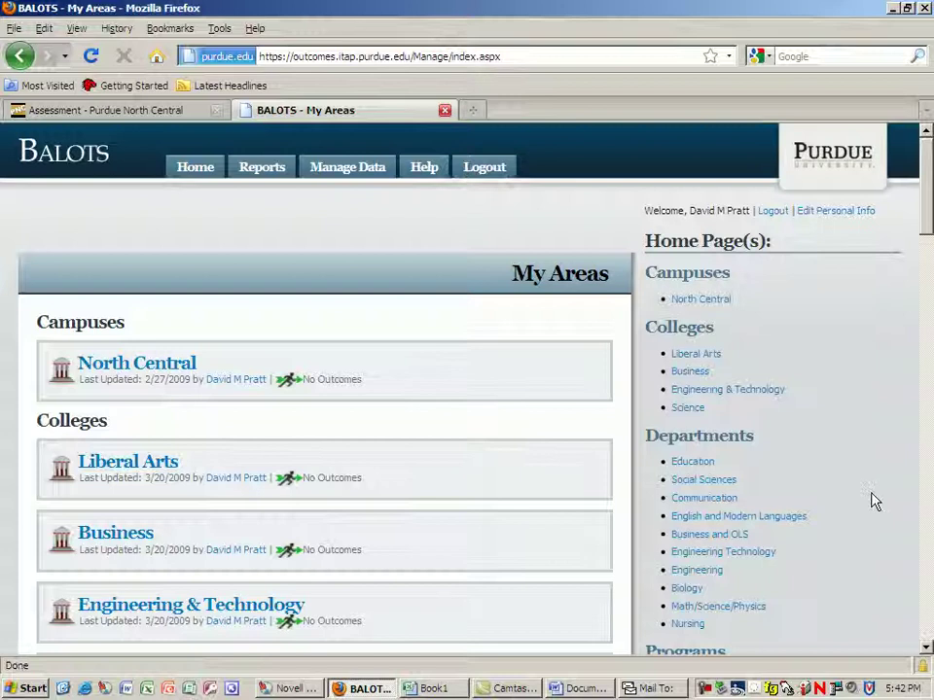
Open Early Childhood Education from the Programs sidebar and browse its program home page.
scroll(804, 558, down, 7)
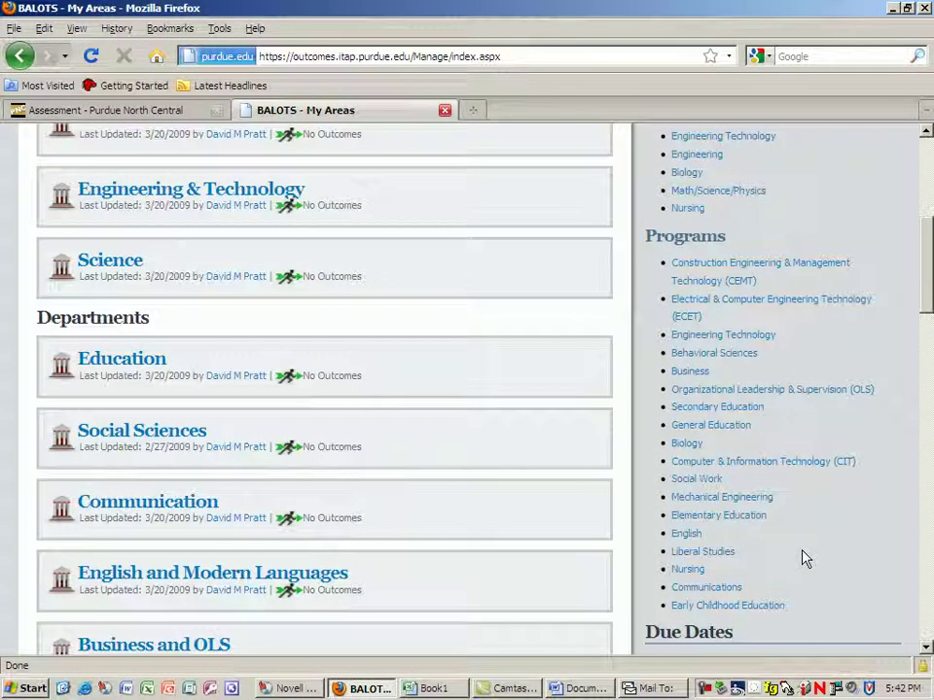
click(717, 605)
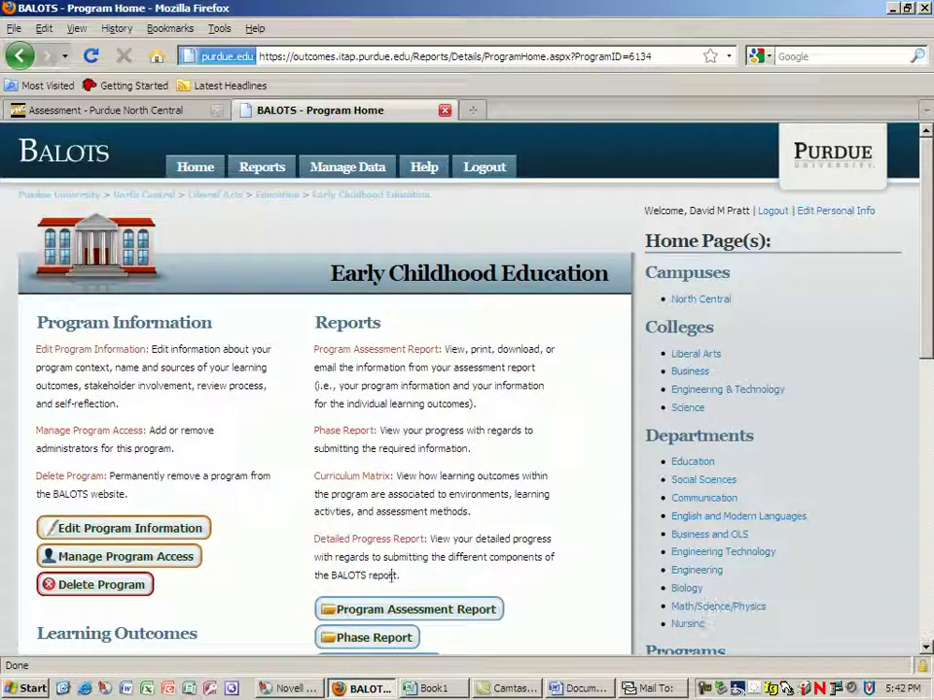
scroll(208, 488, down, 2)
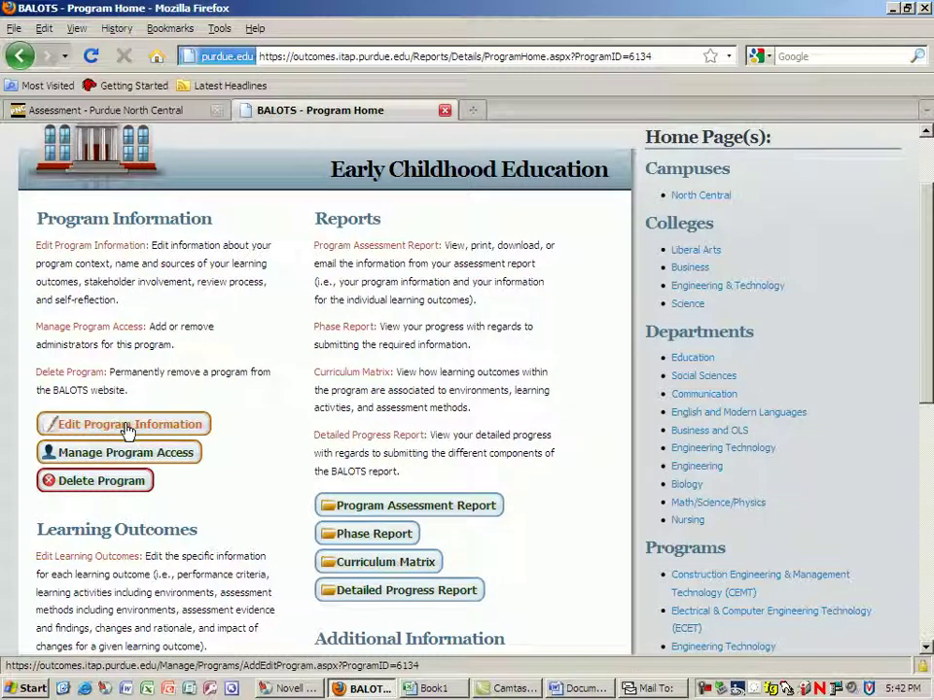
scroll(127, 430, down, 5)
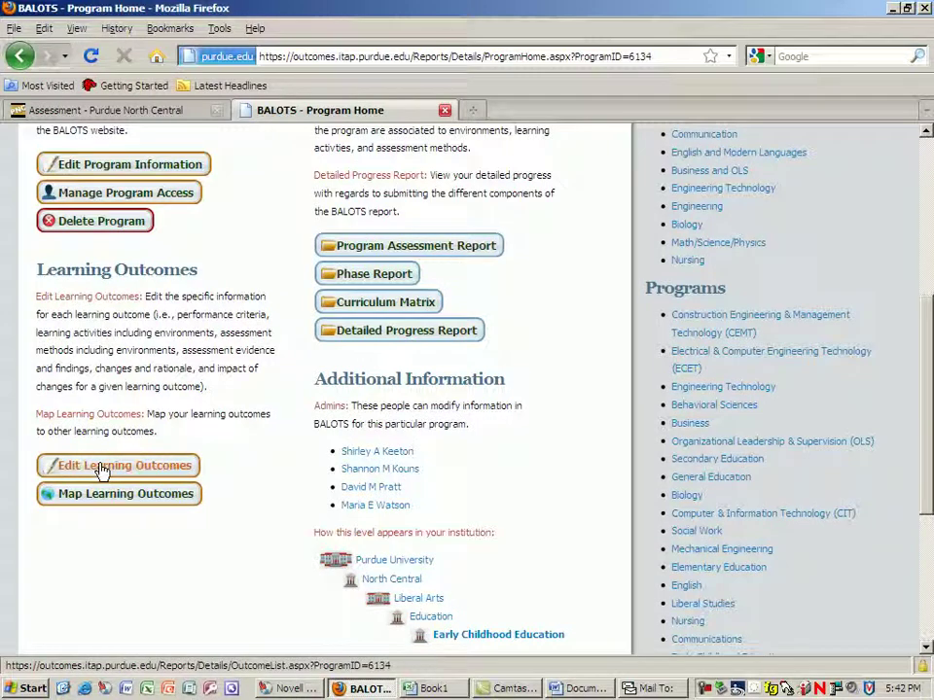
scroll(101, 472, up, 4)
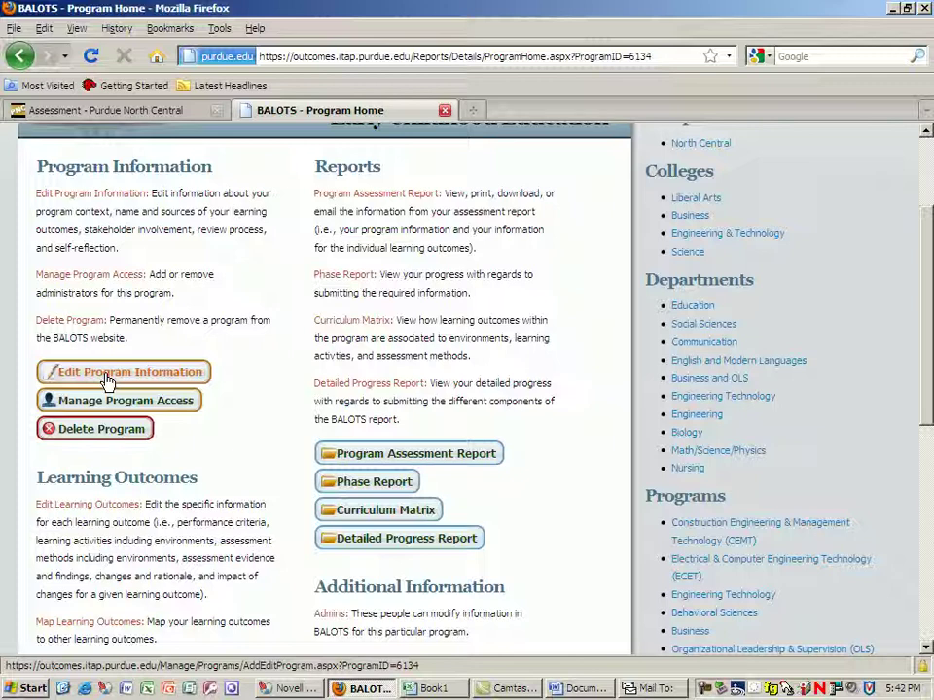
Open Early Childhood Education's Edit Program form and review its sections down to Self Reflection.
click(107, 375)
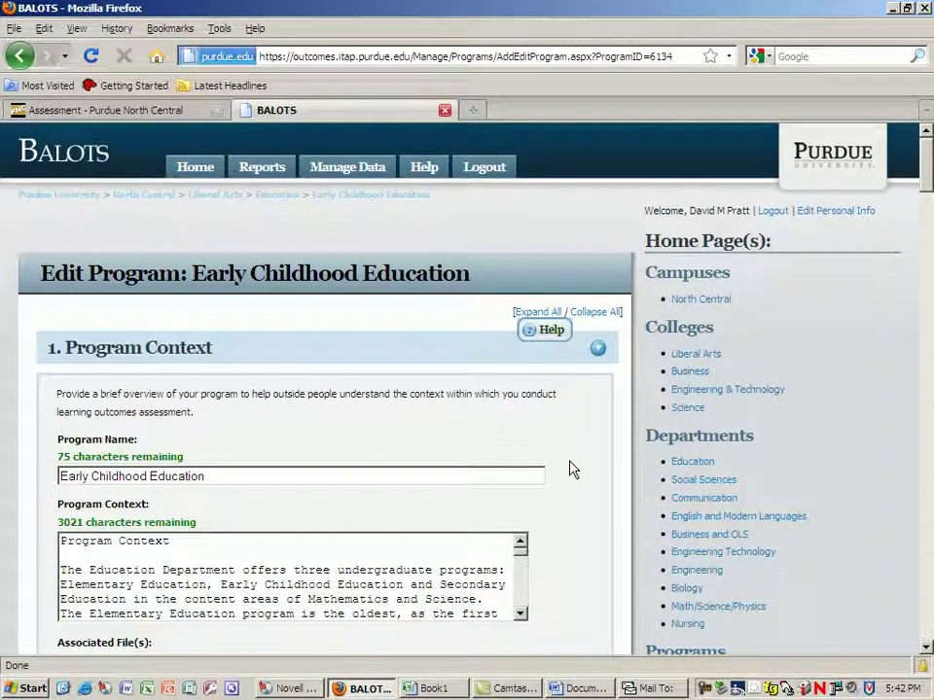
scroll(572, 470, down, 4)
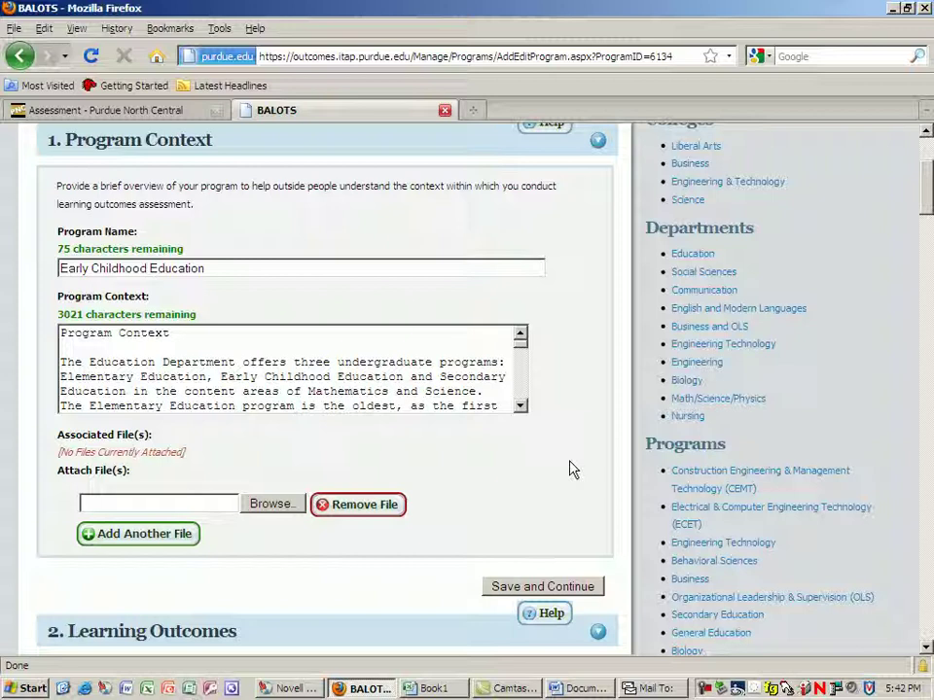
scroll(572, 469, up, 1)
scroll(572, 469, down, 3)
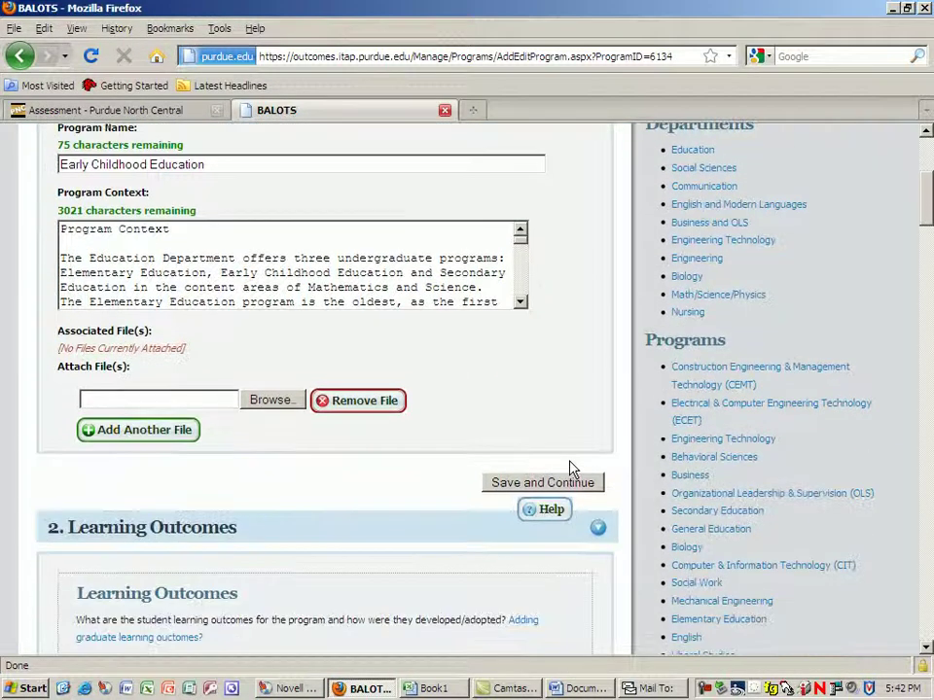
scroll(572, 470, down, 7)
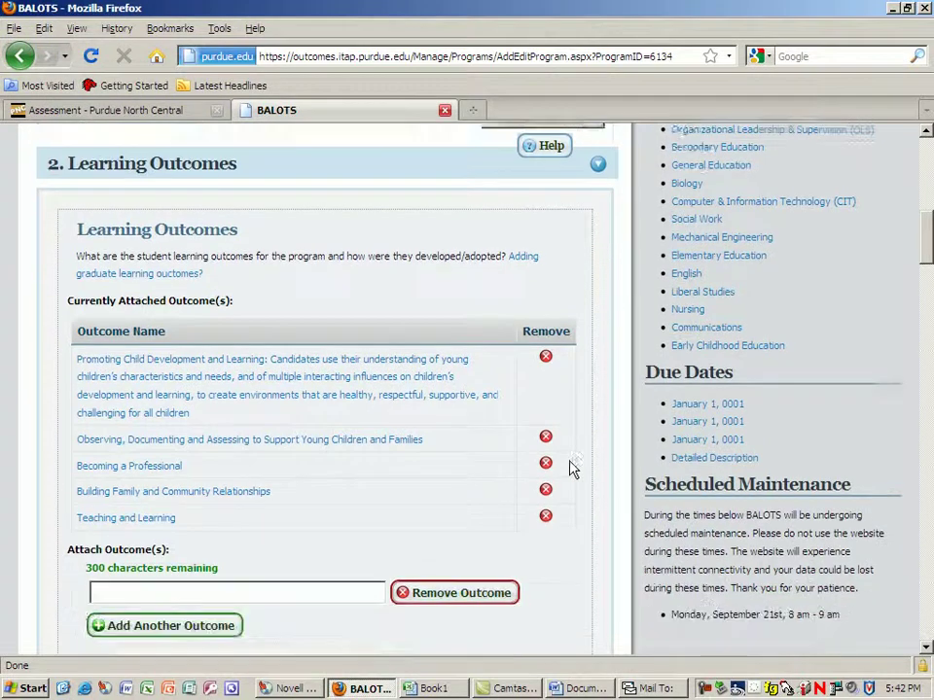
scroll(572, 470, down, 6)
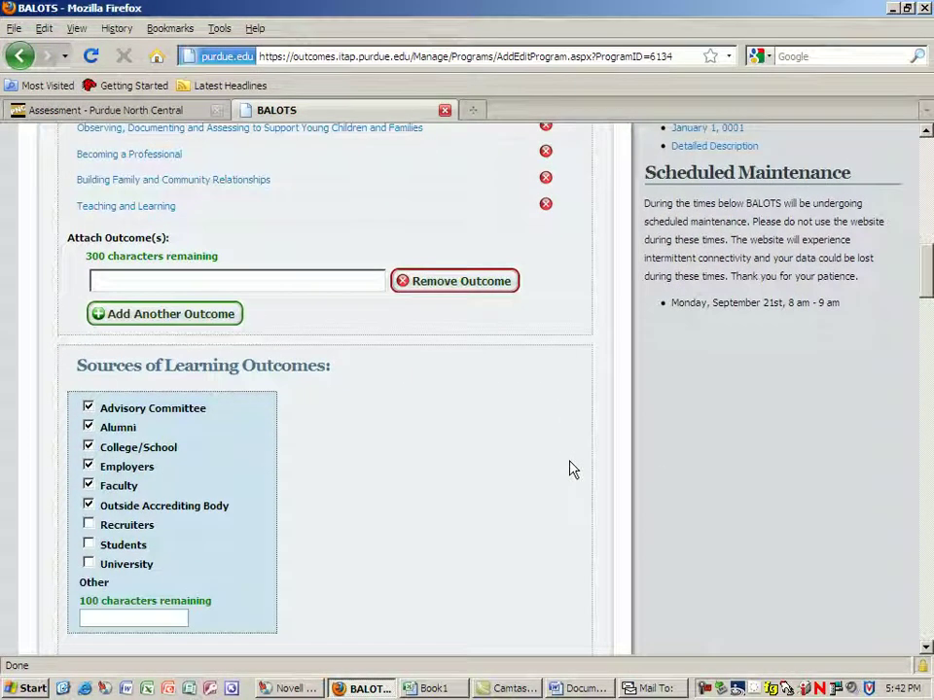
scroll(571, 470, down, 10)
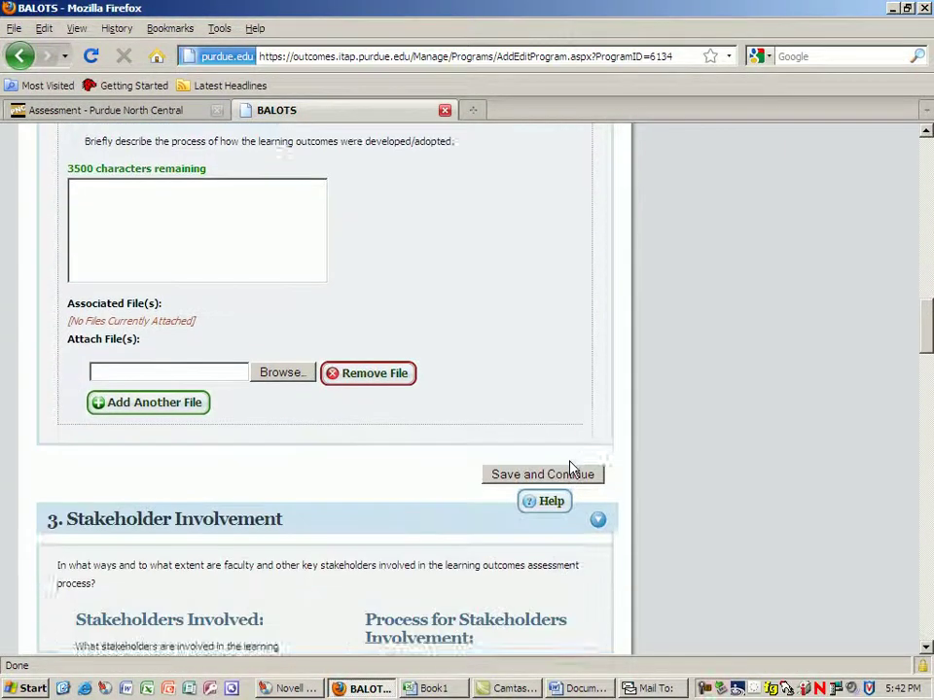
scroll(572, 470, down, 9)
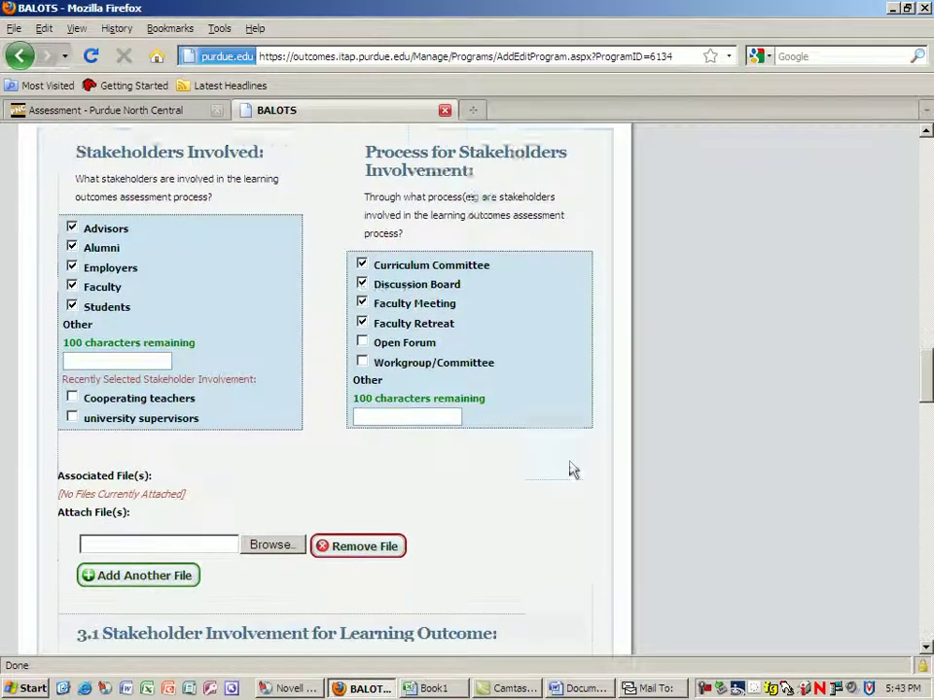
scroll(572, 470, down, 7)
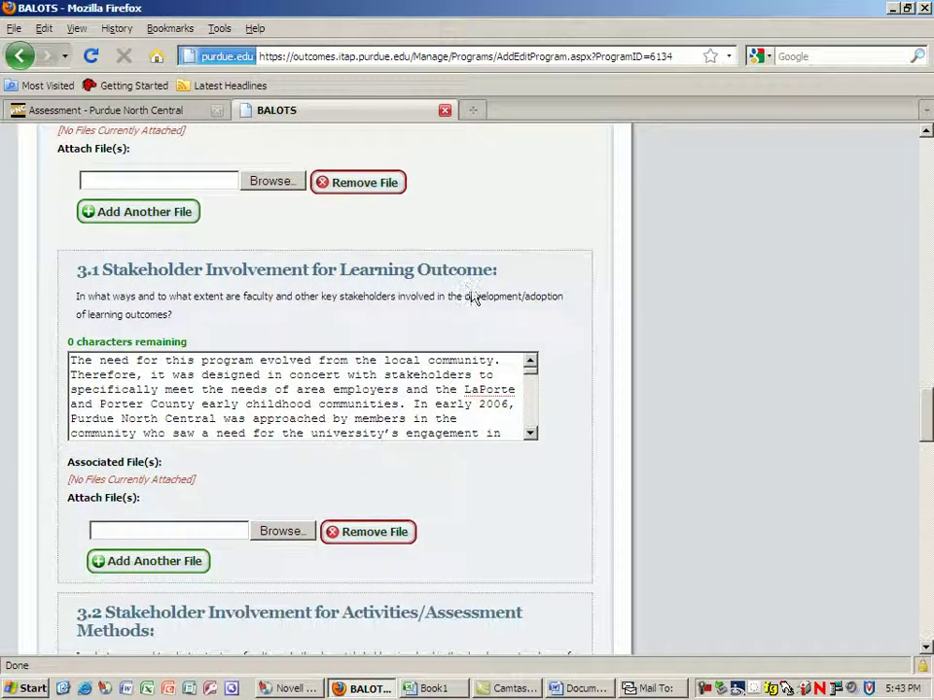
scroll(495, 375, down, 3)
scroll(558, 515, down, 3)
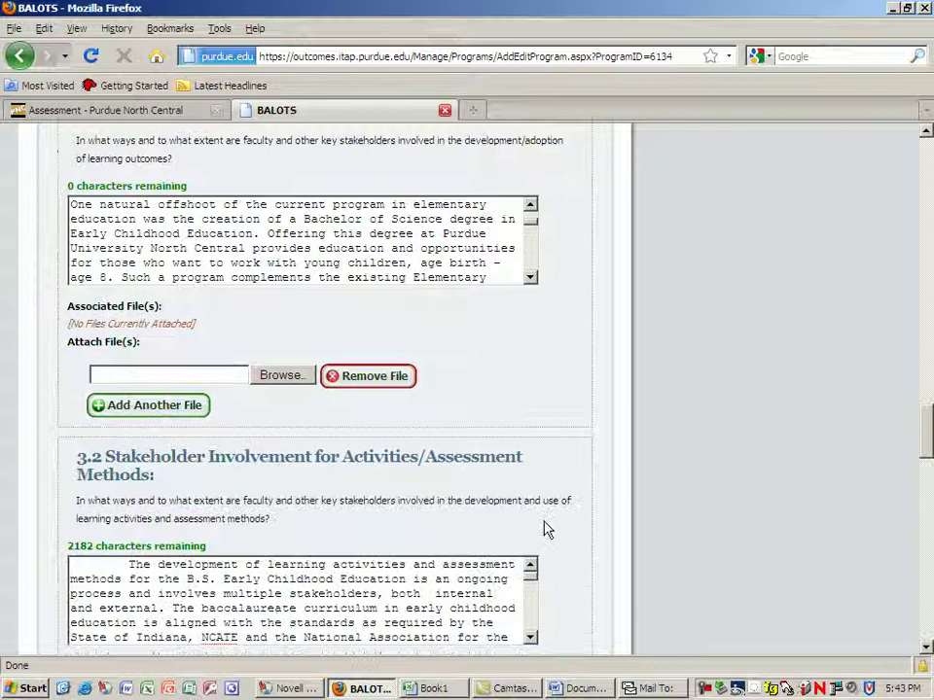
scroll(457, 525, down, 4)
scroll(463, 527, down, 2)
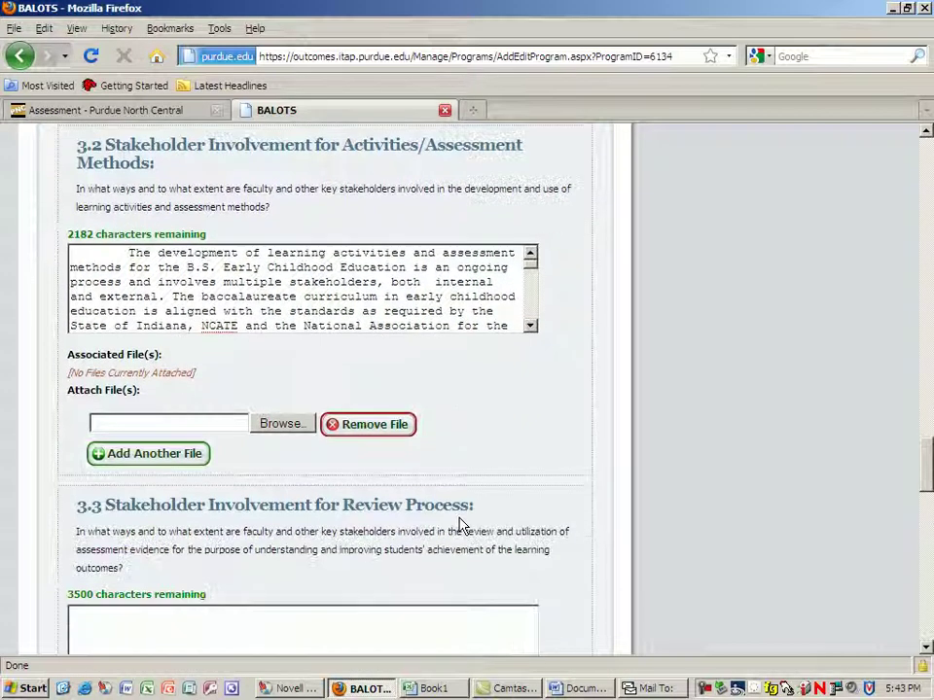
scroll(388, 489, up, 7)
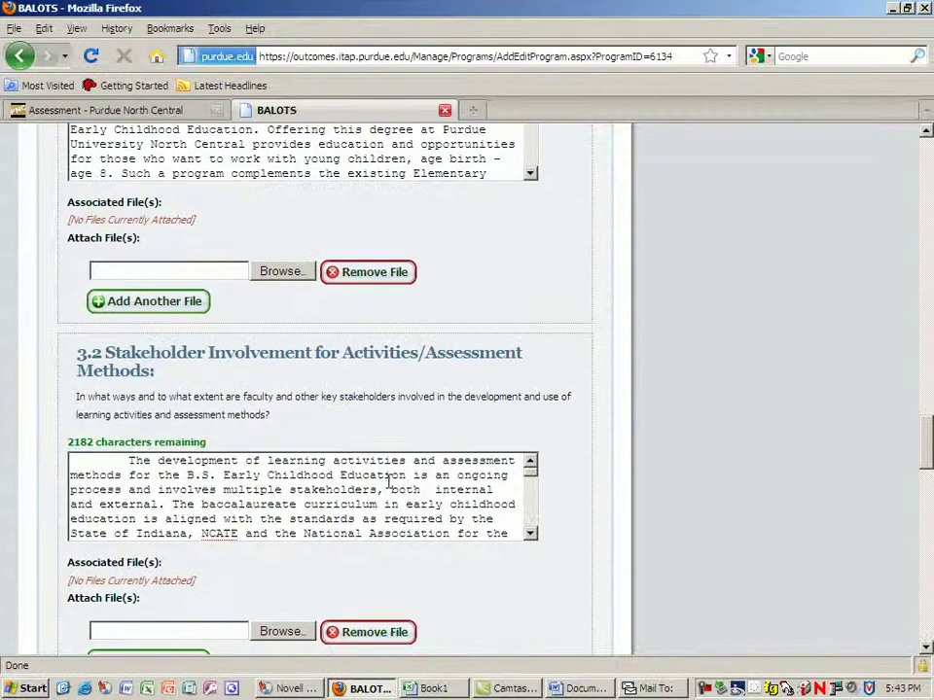
scroll(388, 489, down, 7)
scroll(388, 489, down, 15)
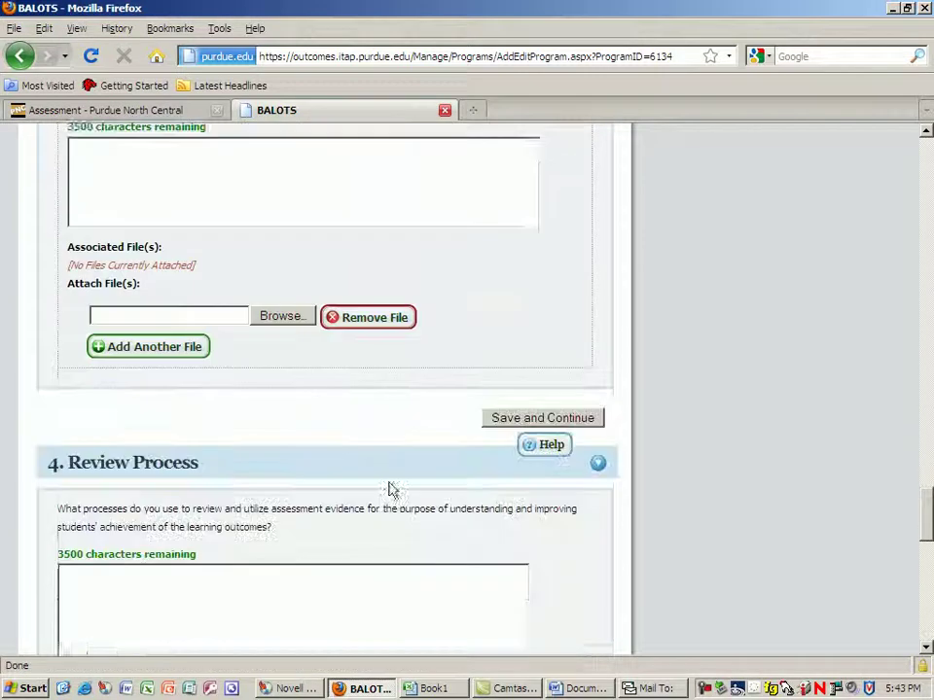
scroll(388, 489, down, 6)
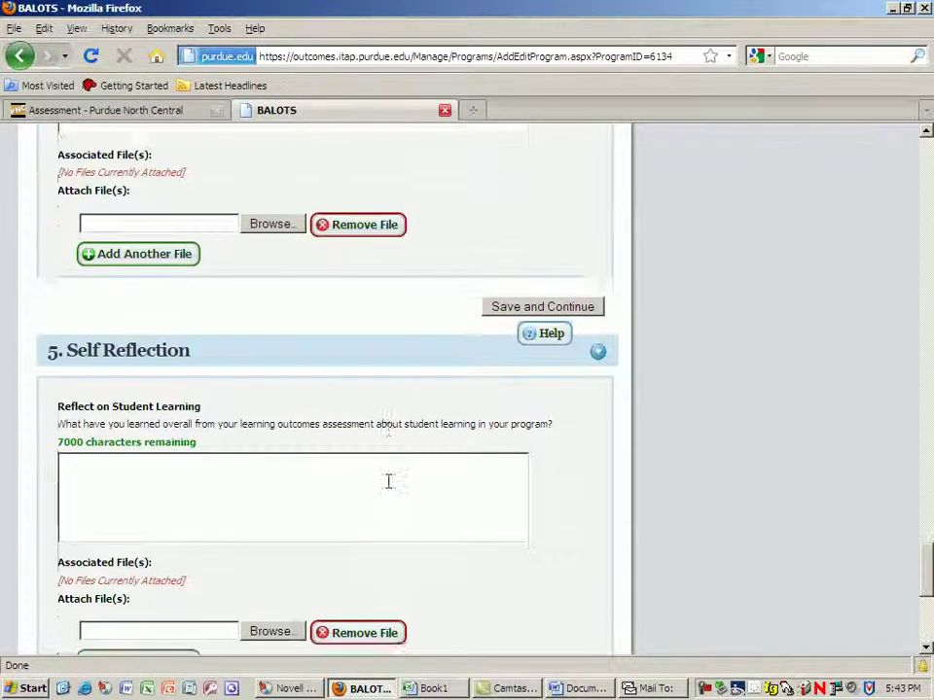
scroll(388, 490, down, 4)
scroll(388, 489, up, 11)
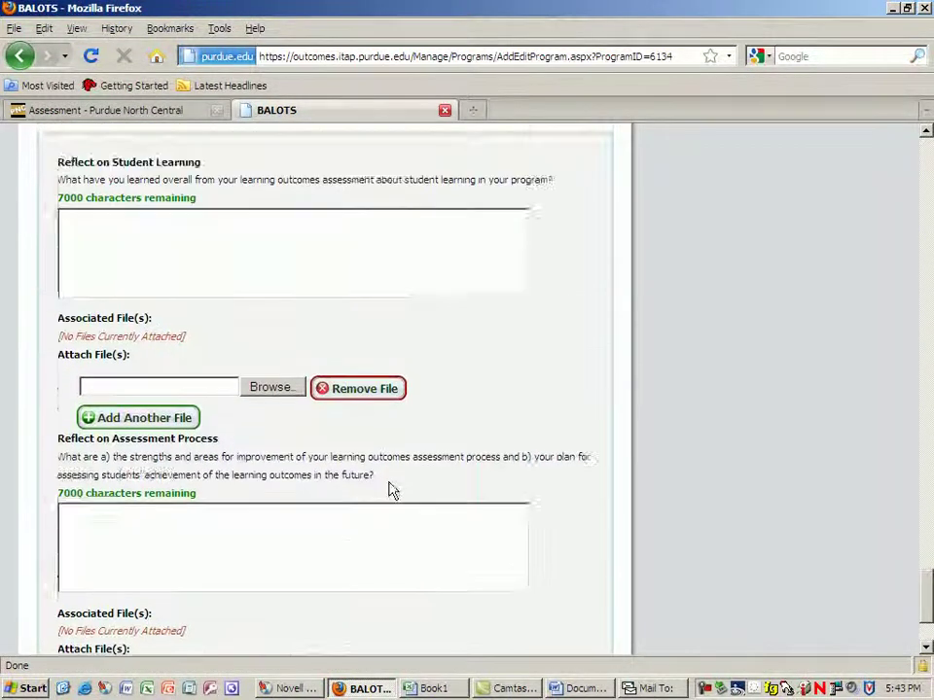
scroll(388, 489, up, 2)
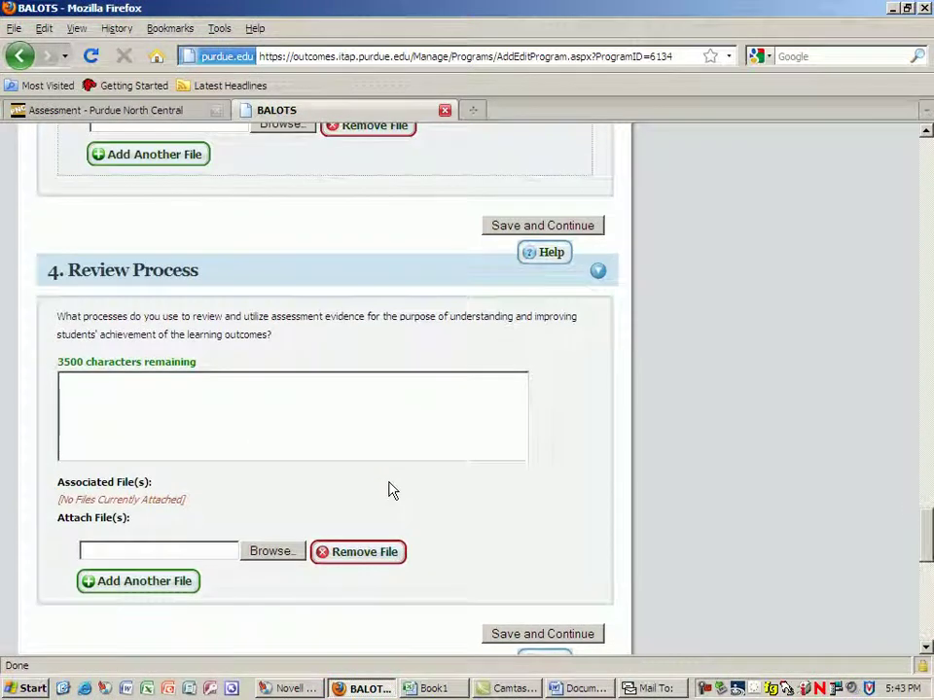
scroll(388, 489, down, 3)
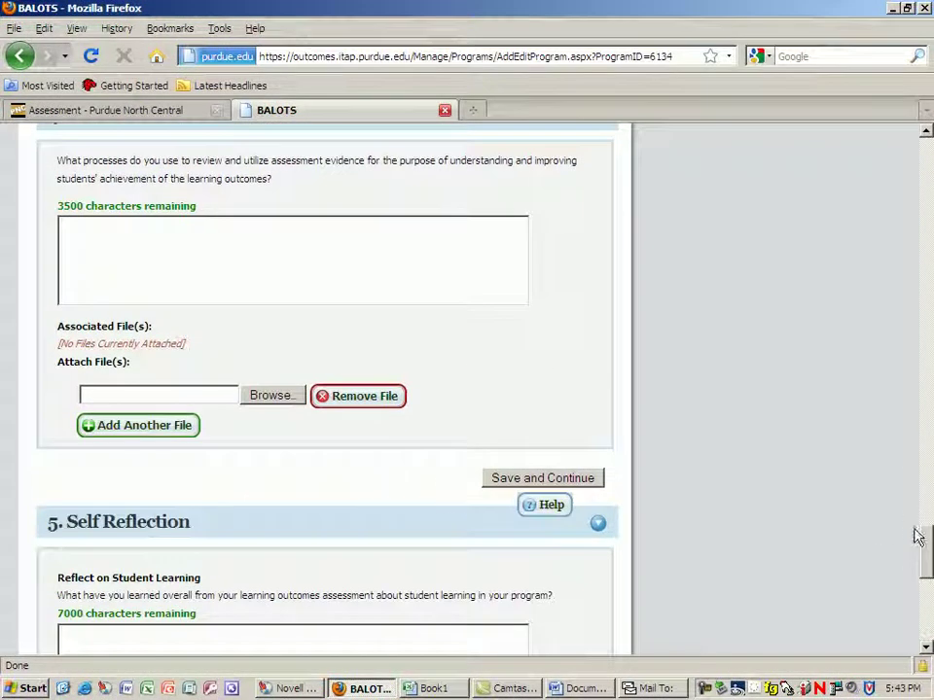
drag(925, 553, 885, 163)
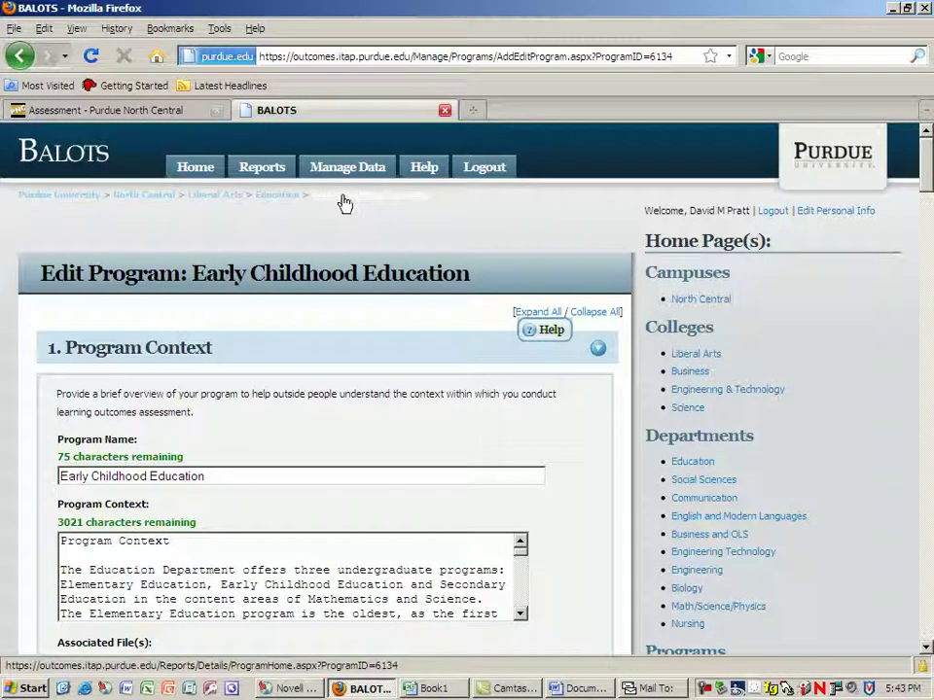
Scroll the Edit Program form to review the Program Context text and attachments.
scroll(277, 472, down, 1)
scroll(277, 475, down, 2)
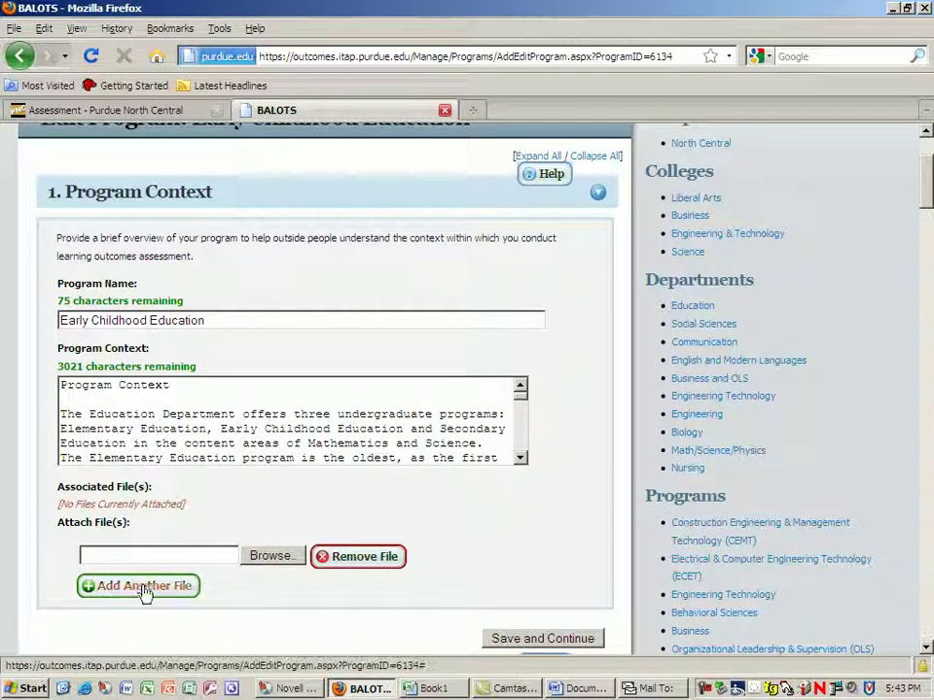
scroll(203, 592, down, 1)
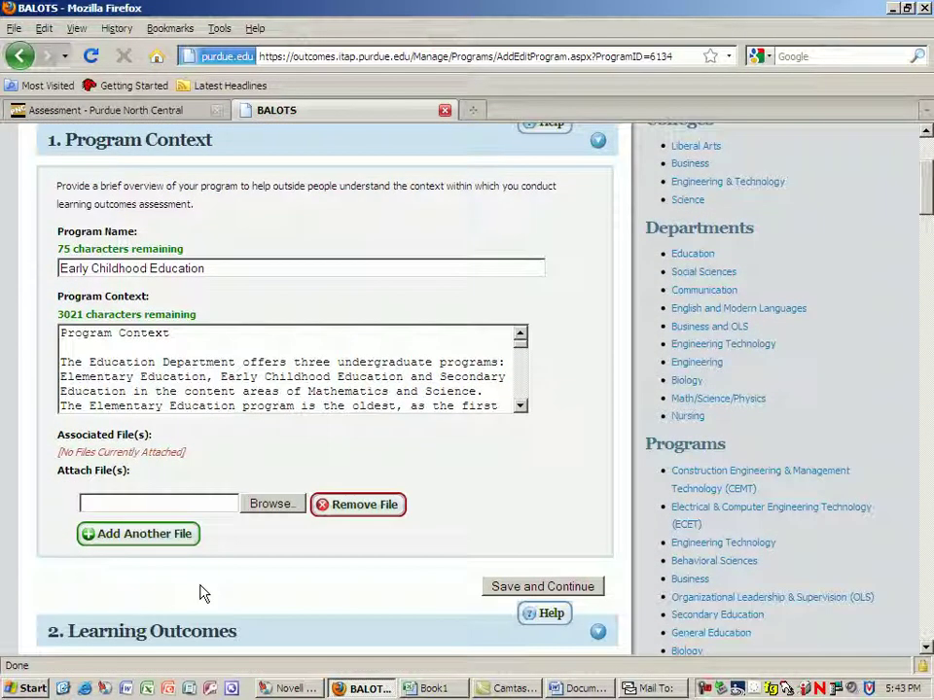
scroll(199, 593, down, 1)
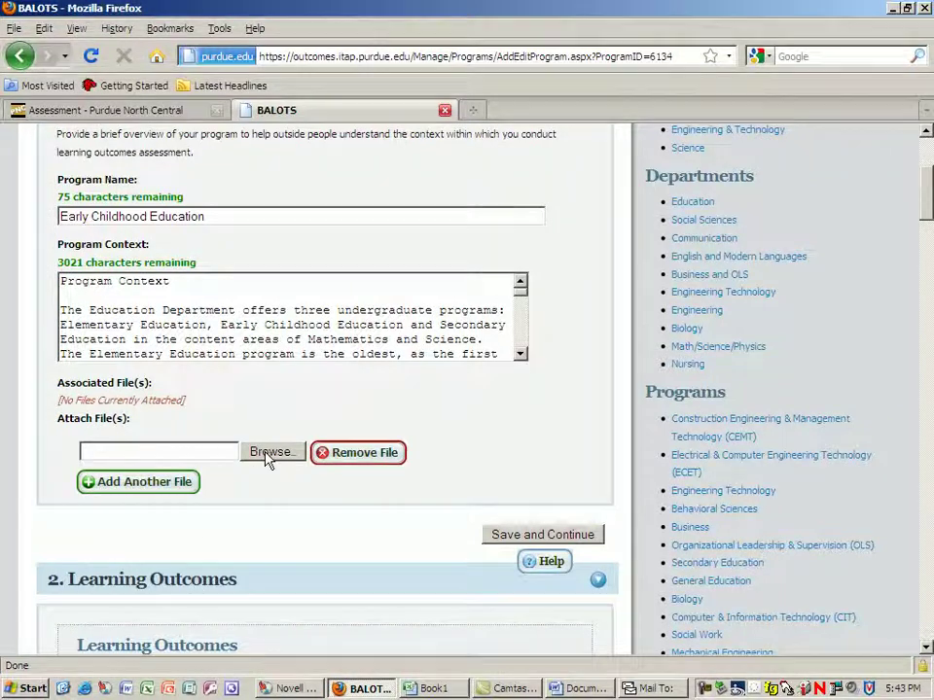
scroll(268, 458, up, 5)
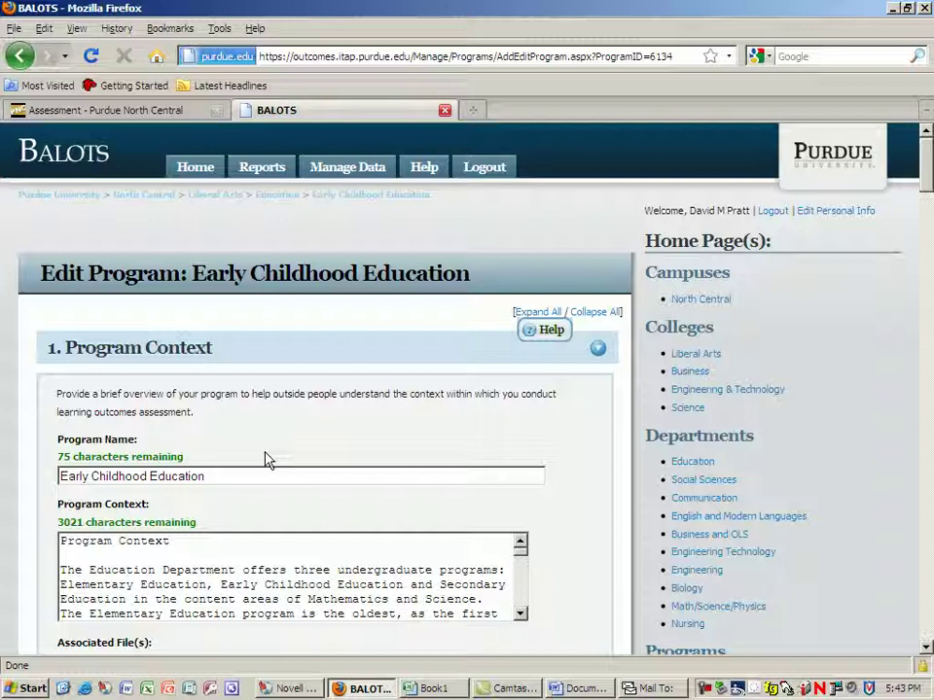
Return to the program home and open its list of five Learning Outcomes.
click(360, 200)
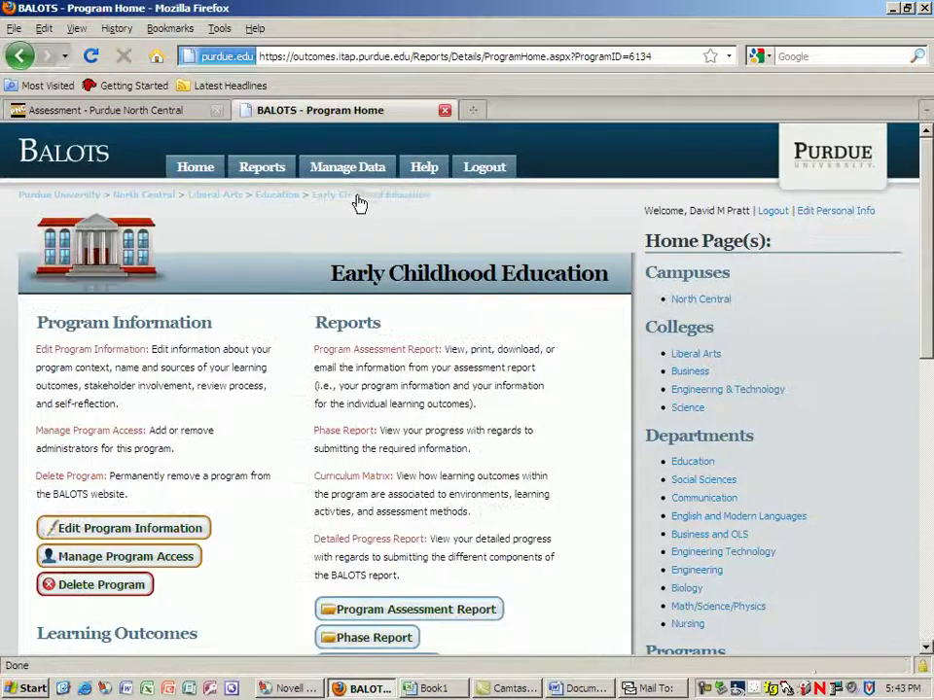
scroll(210, 476, down, 5)
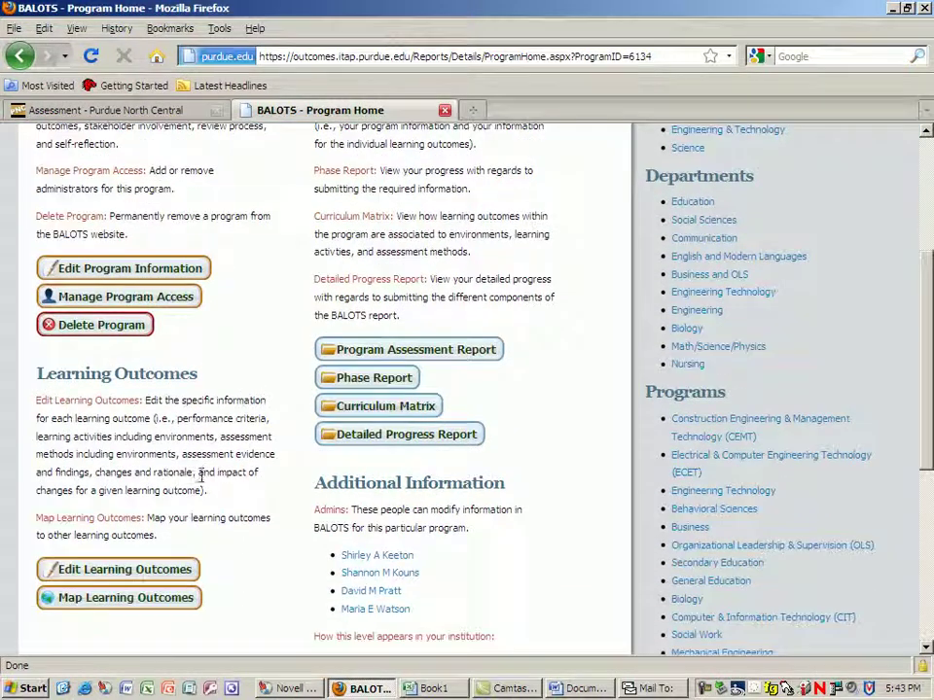
click(134, 574)
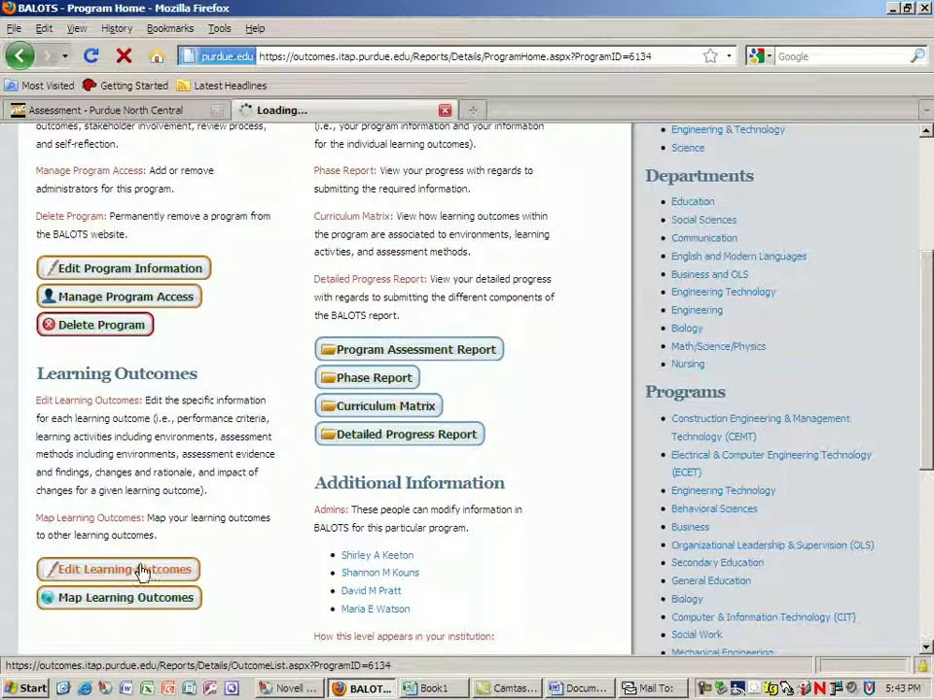
scroll(272, 574, down, 3)
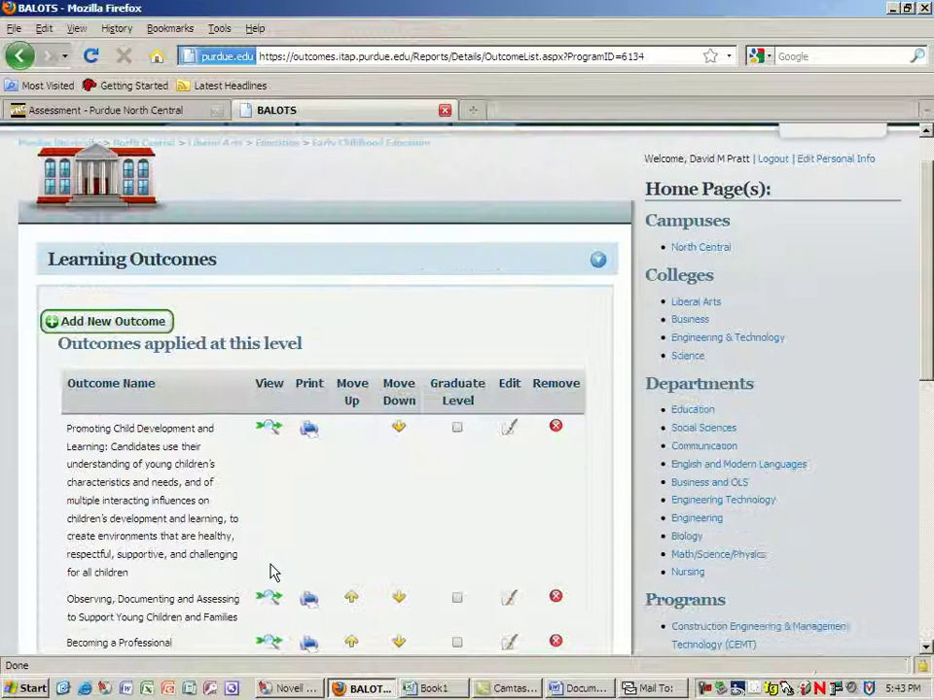
scroll(142, 469, down, 1)
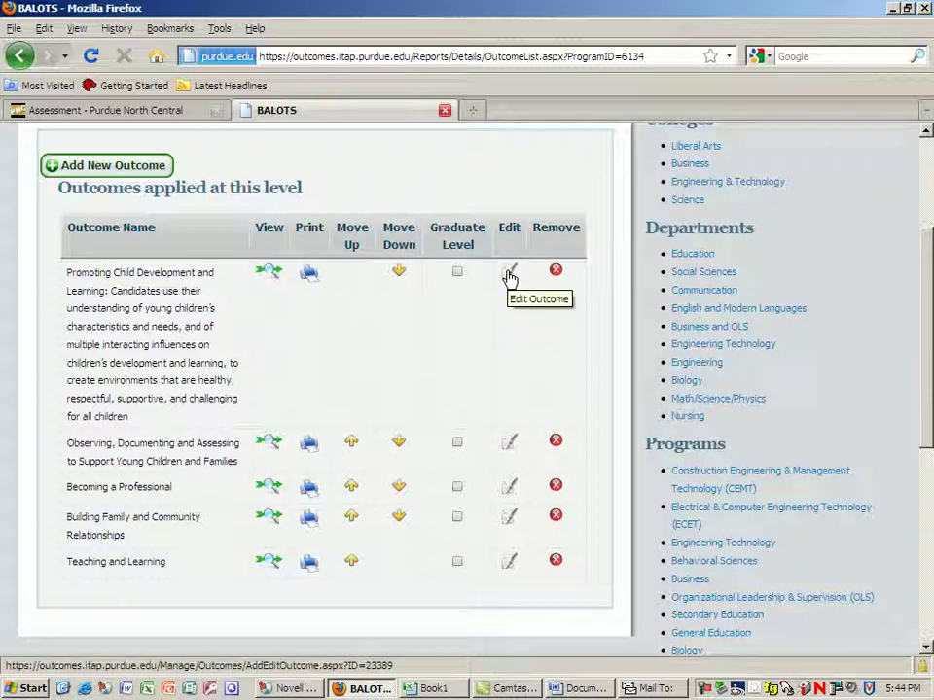
Edit the Promoting Child Development and Learning outcome and review its three performance criteria.
click(508, 275)
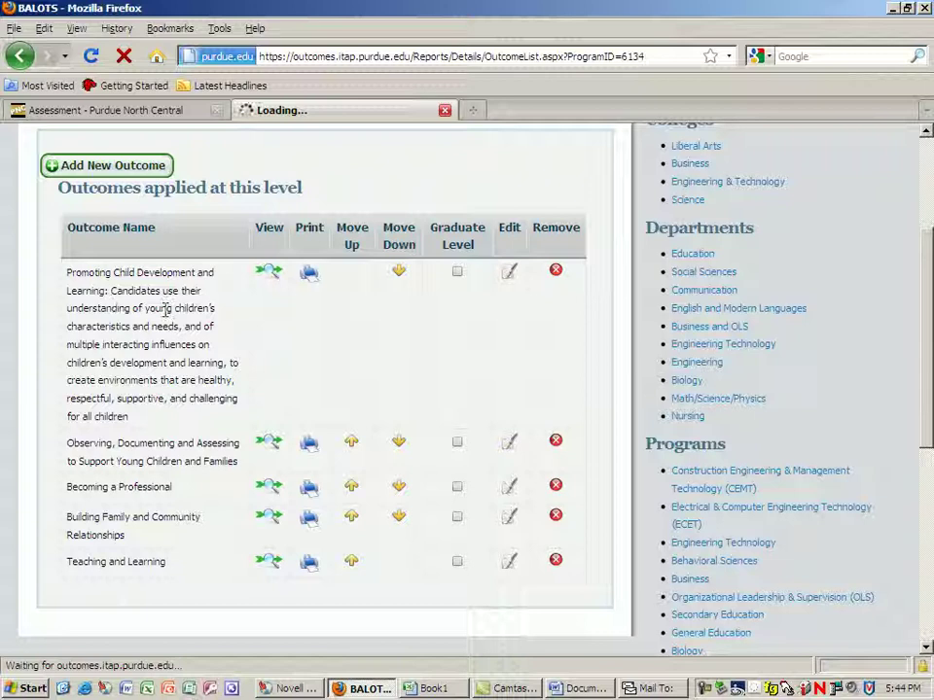
scroll(443, 428, down, 4)
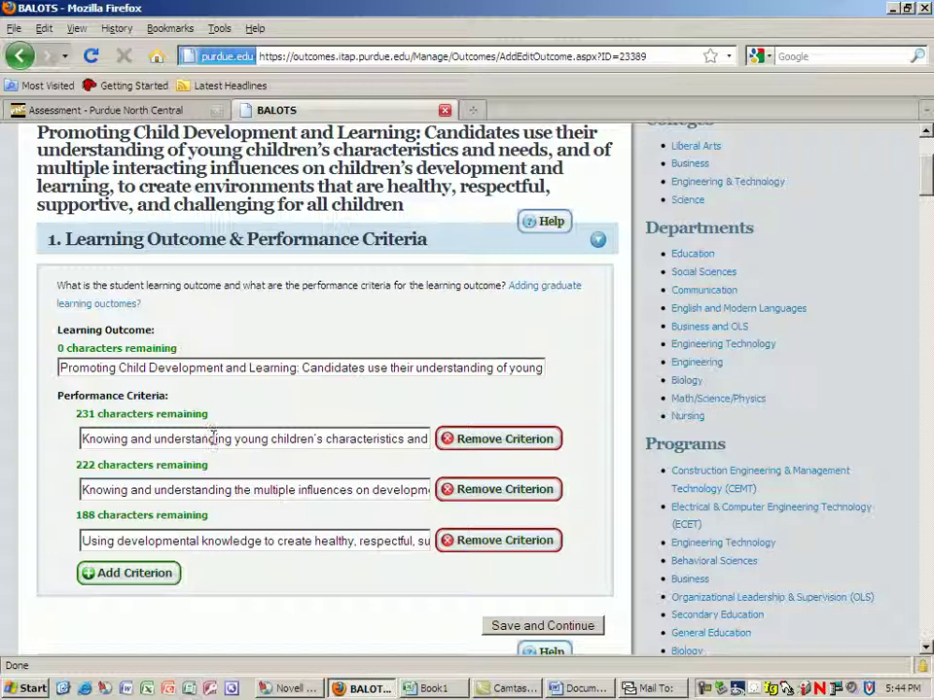
scroll(212, 438, down, 2)
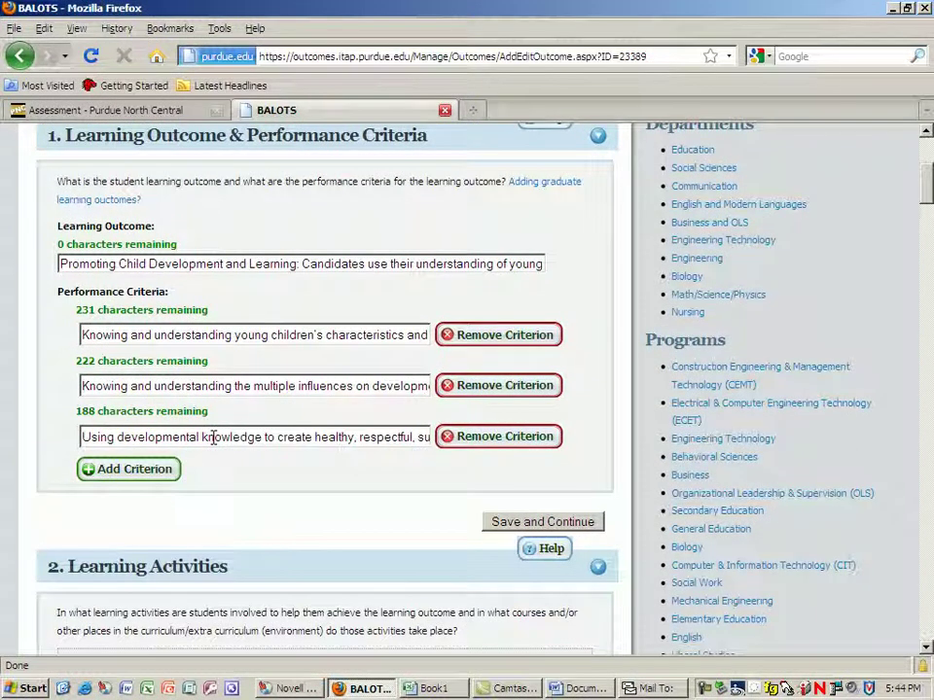
scroll(213, 441, down, 2)
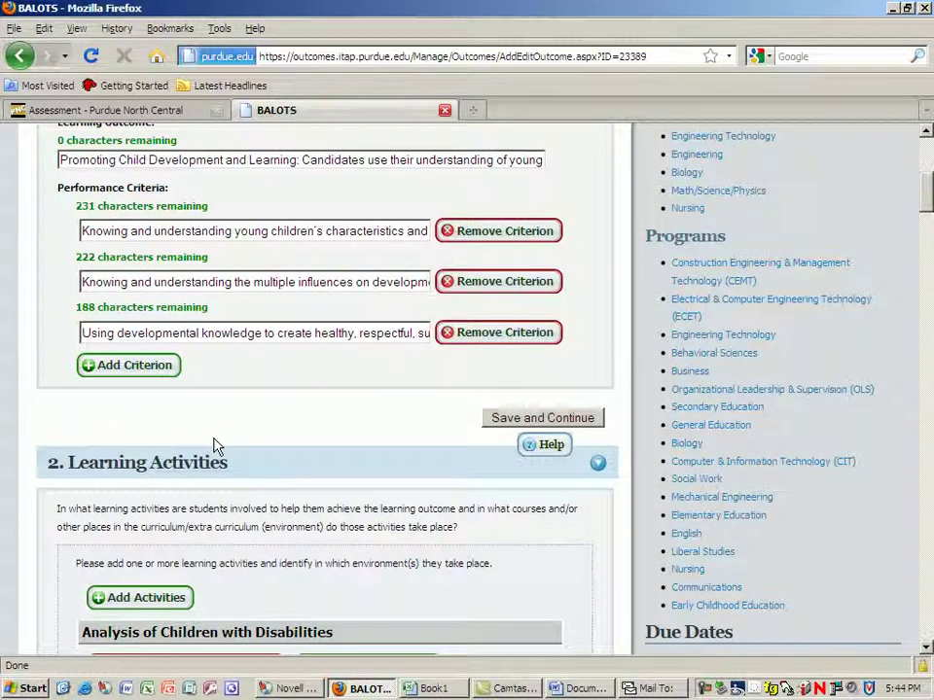
Scroll through the outcome's learning activities down to the Discussion activity.
scroll(215, 444, down, 4)
scroll(215, 444, up, 1)
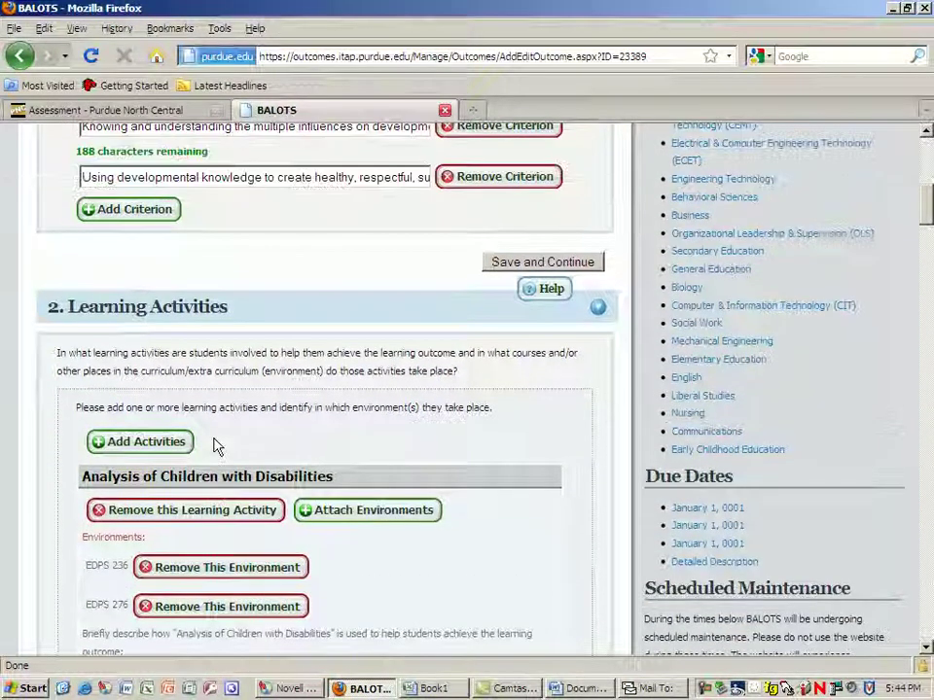
scroll(215, 444, down, 1)
scroll(215, 445, down, 1)
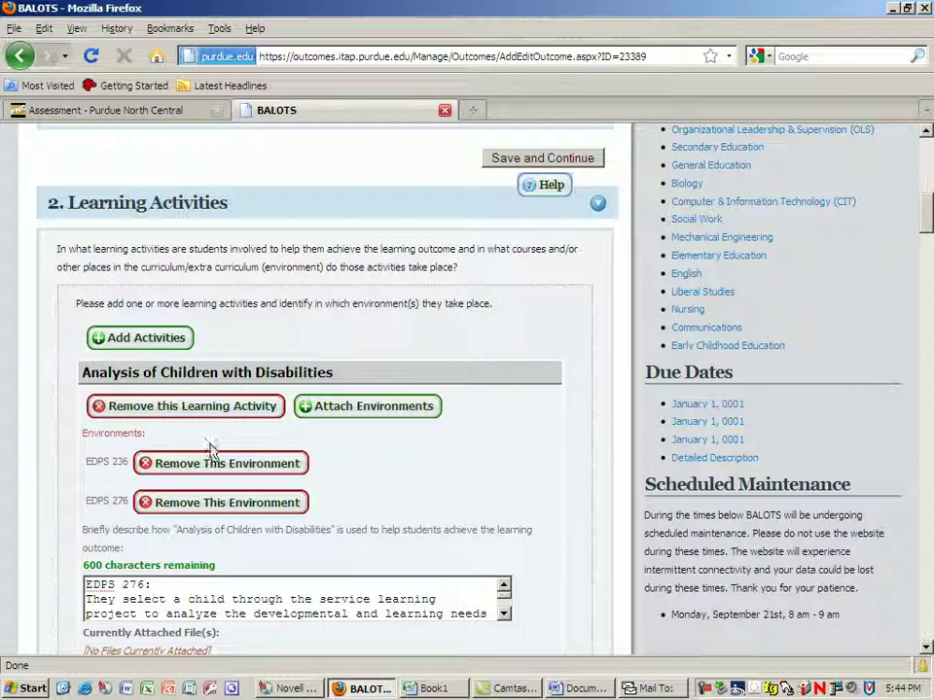
scroll(220, 533, down, 1)
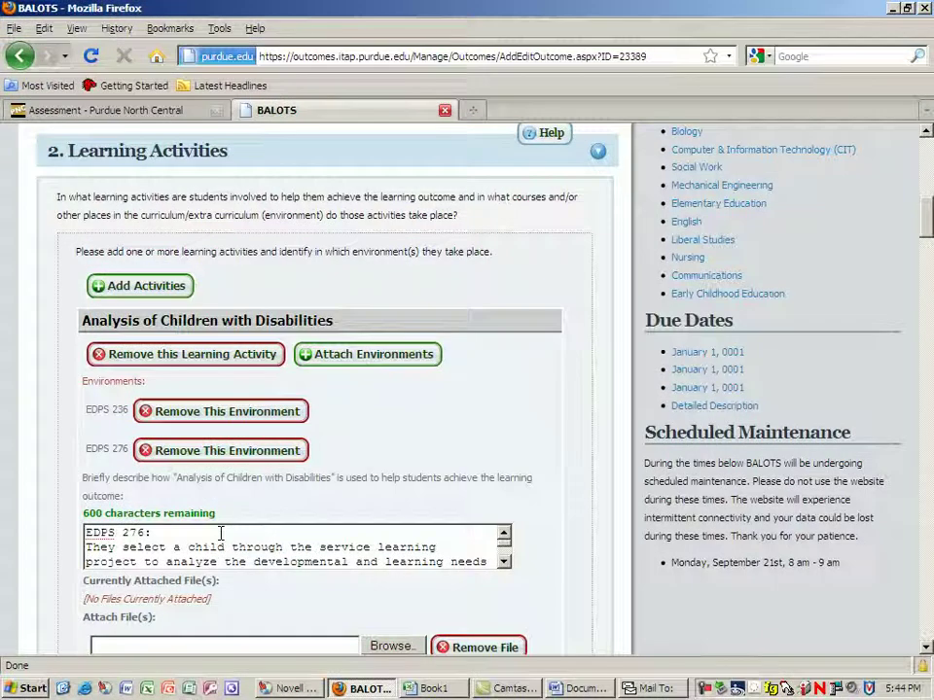
scroll(221, 532, up, 5)
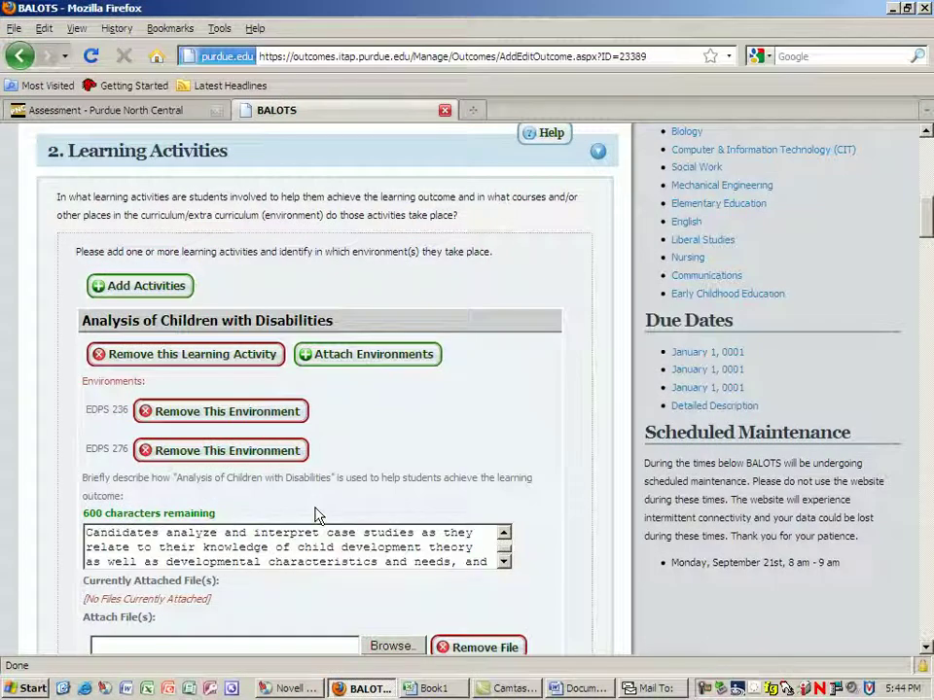
scroll(315, 515, down, 7)
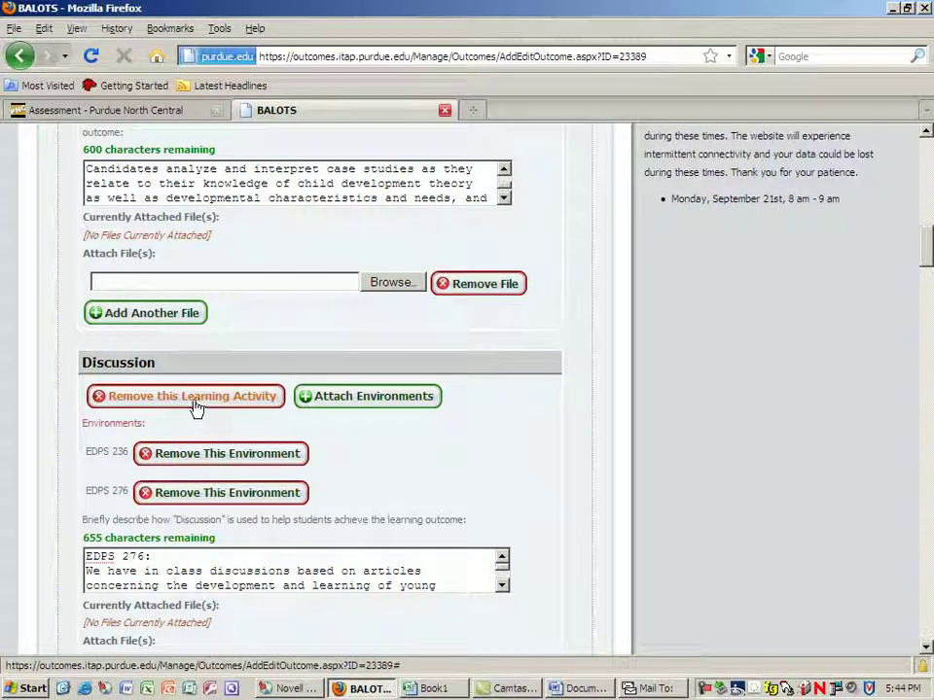
scroll(343, 477, down, 2)
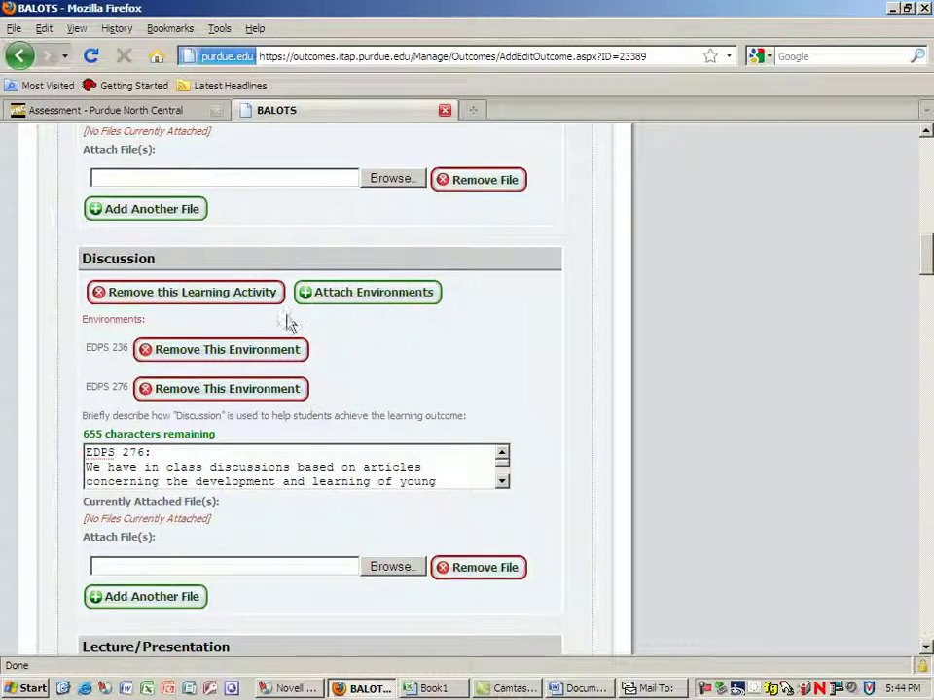
scroll(330, 475, down, 3)
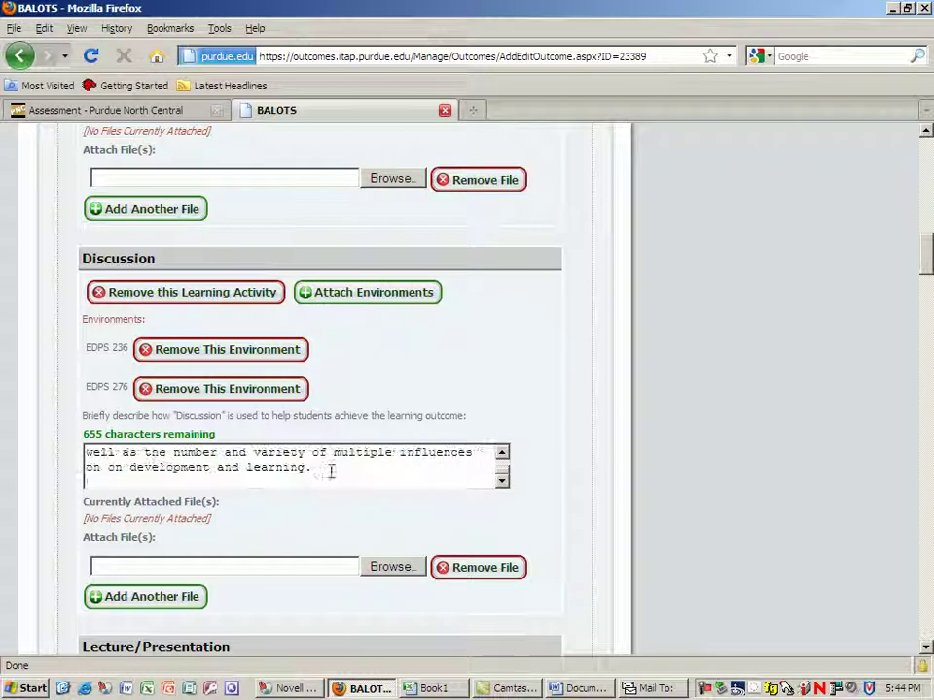
Check Discussion's environments (EDPS 236, EDPS 276) without changes, then scroll to Assessment Methods.
click(375, 294)
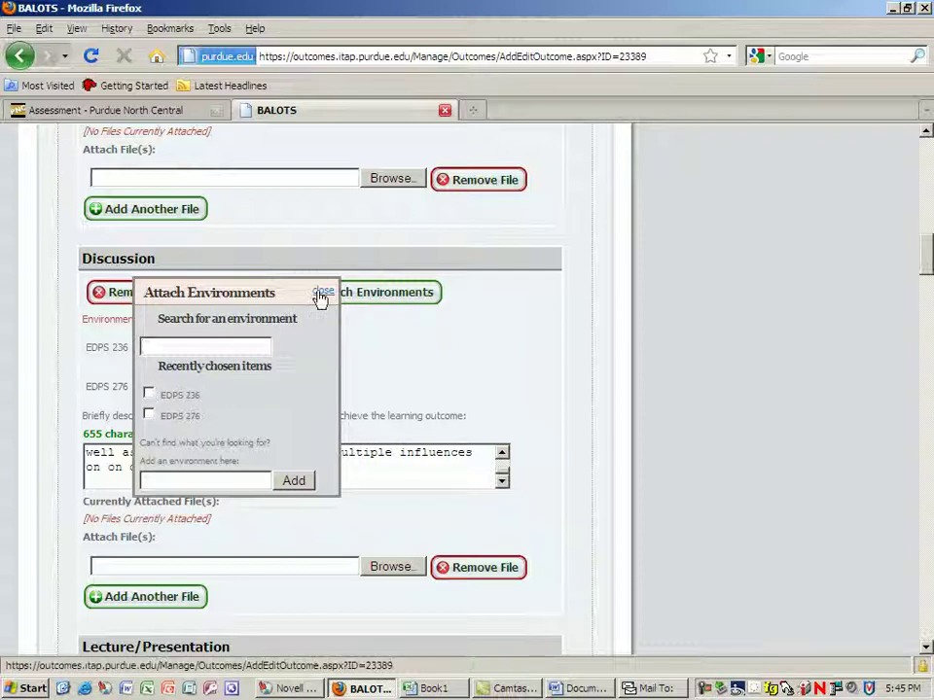
click(321, 292)
scroll(403, 370, down, 5)
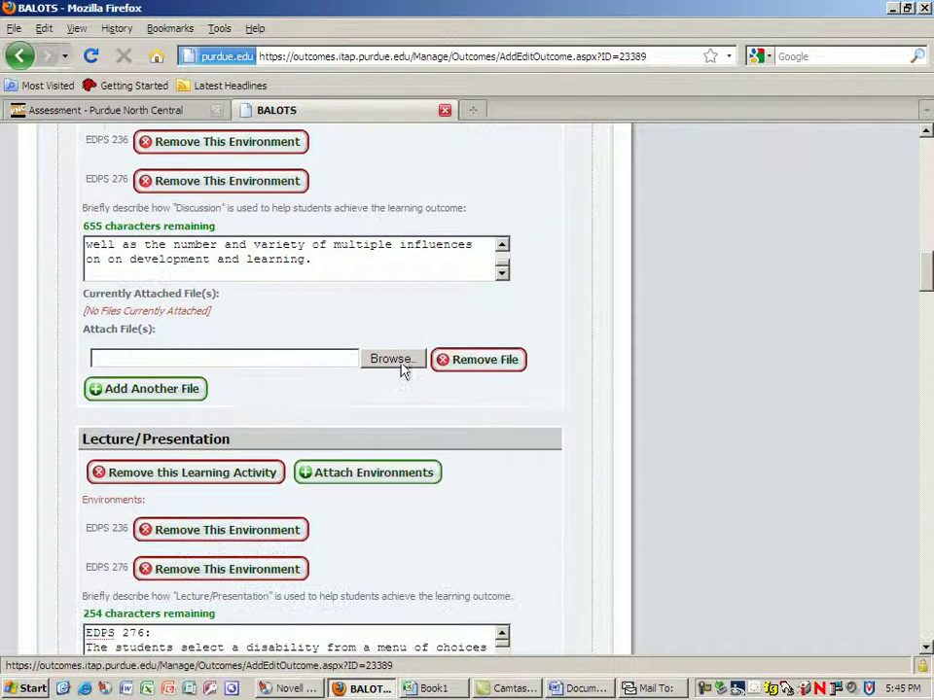
scroll(402, 370, down, 15)
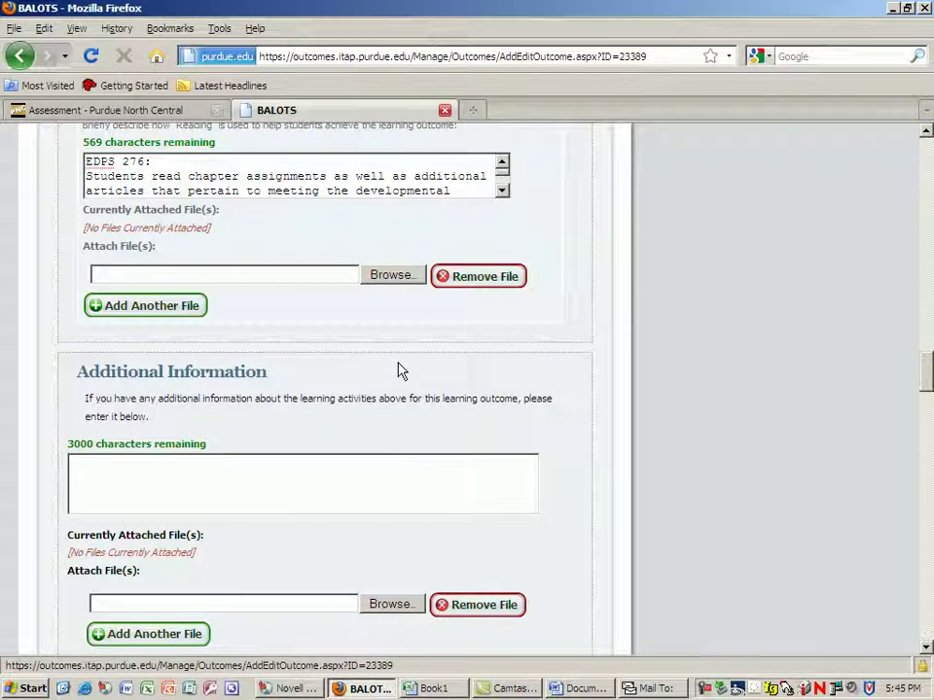
scroll(398, 370, down, 6)
scroll(402, 370, down, 3)
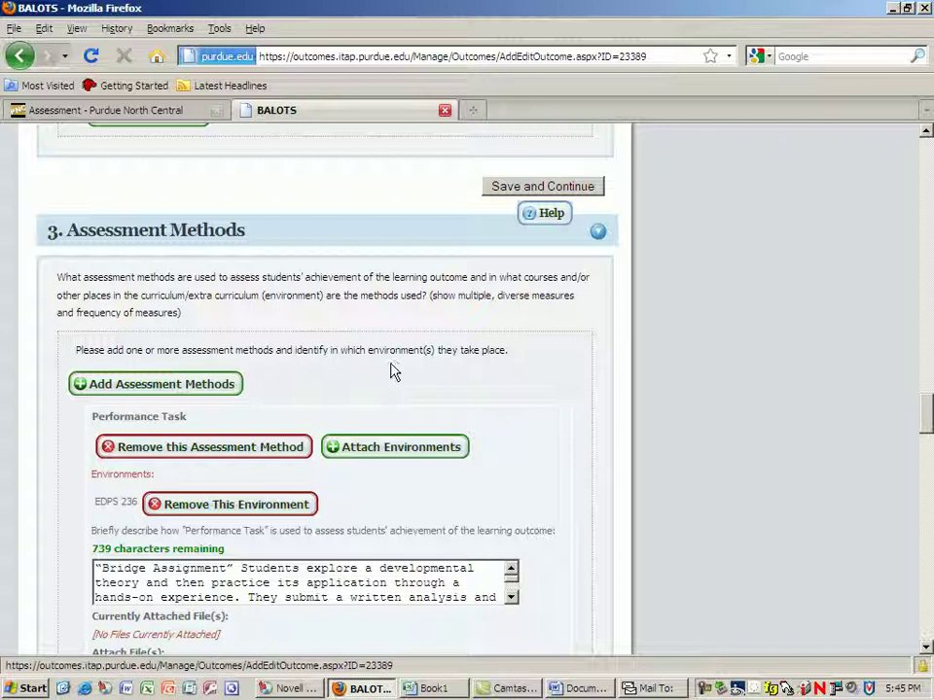
click(198, 391)
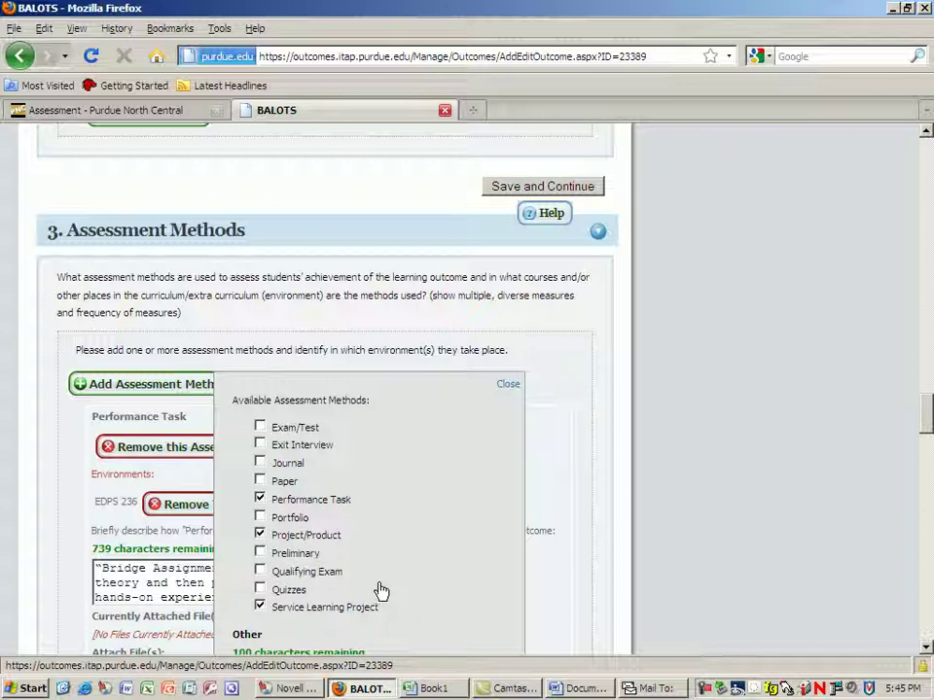
click(505, 385)
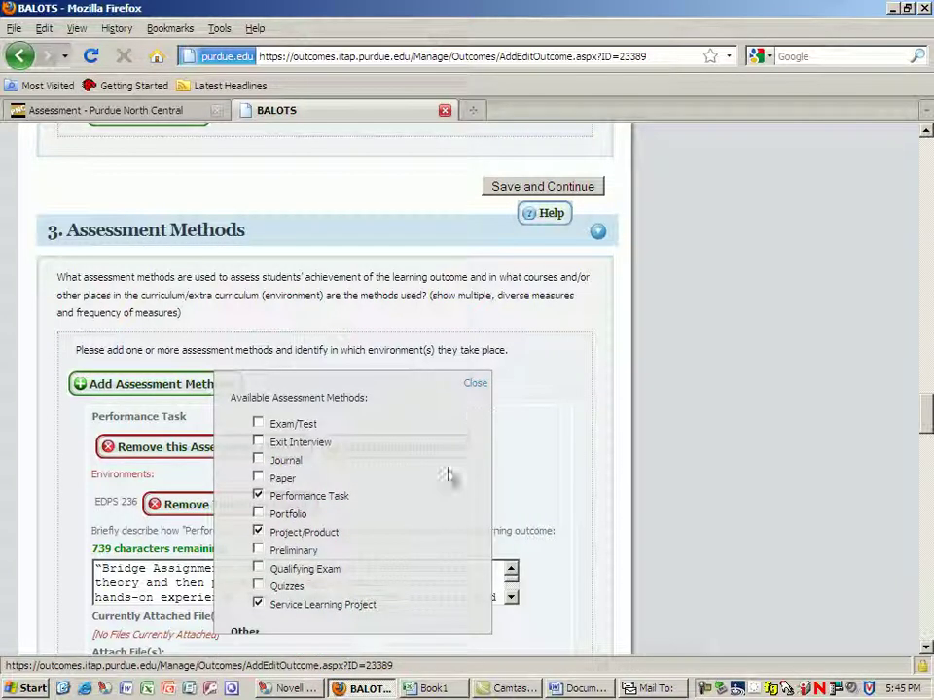
scroll(452, 525, down, 4)
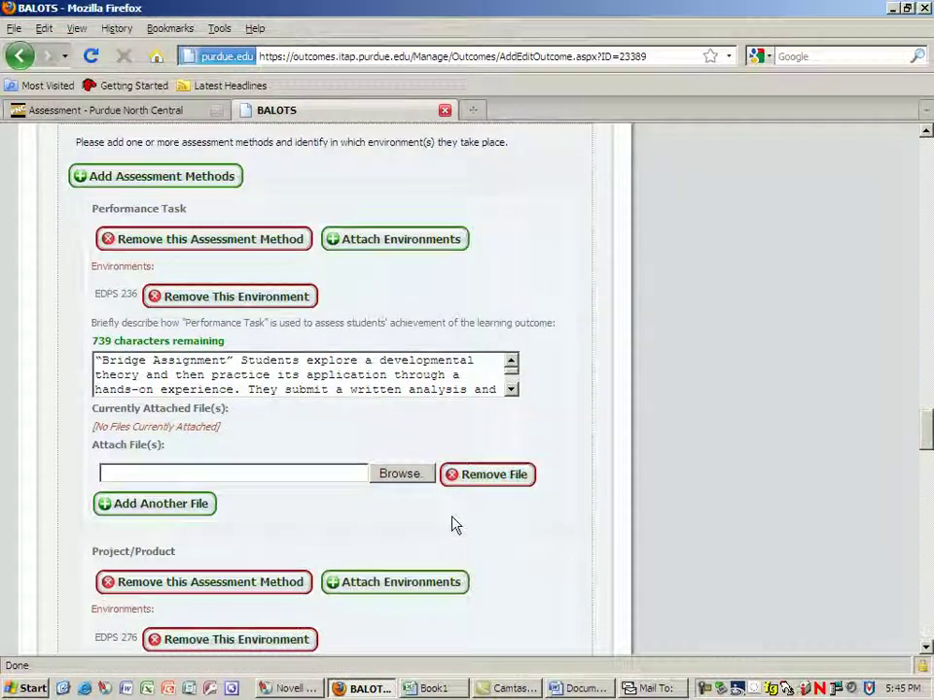
scroll(452, 525, down, 5)
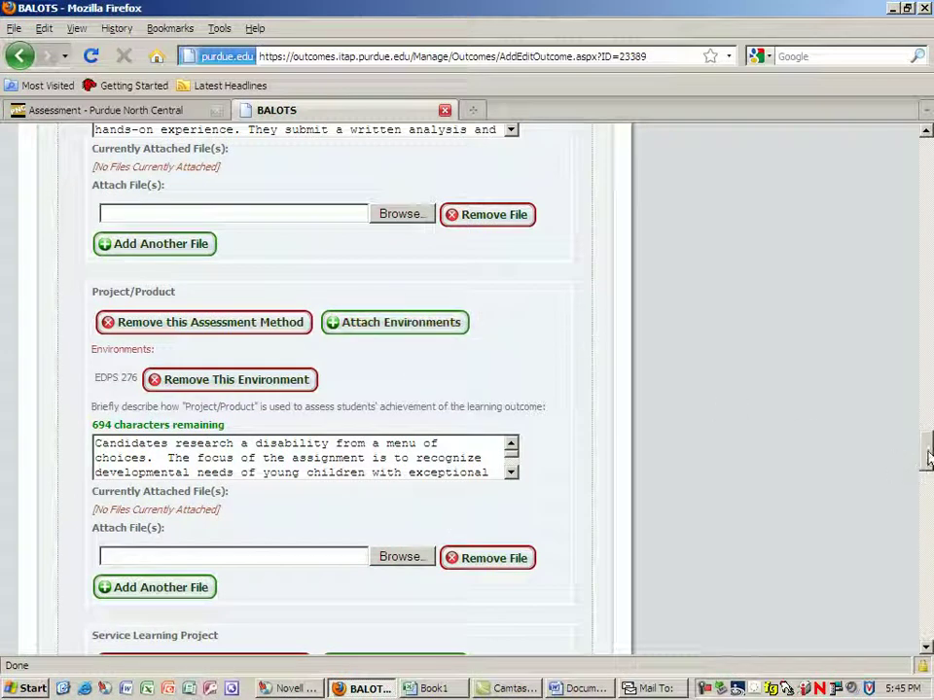
drag(926, 457, 927, 557)
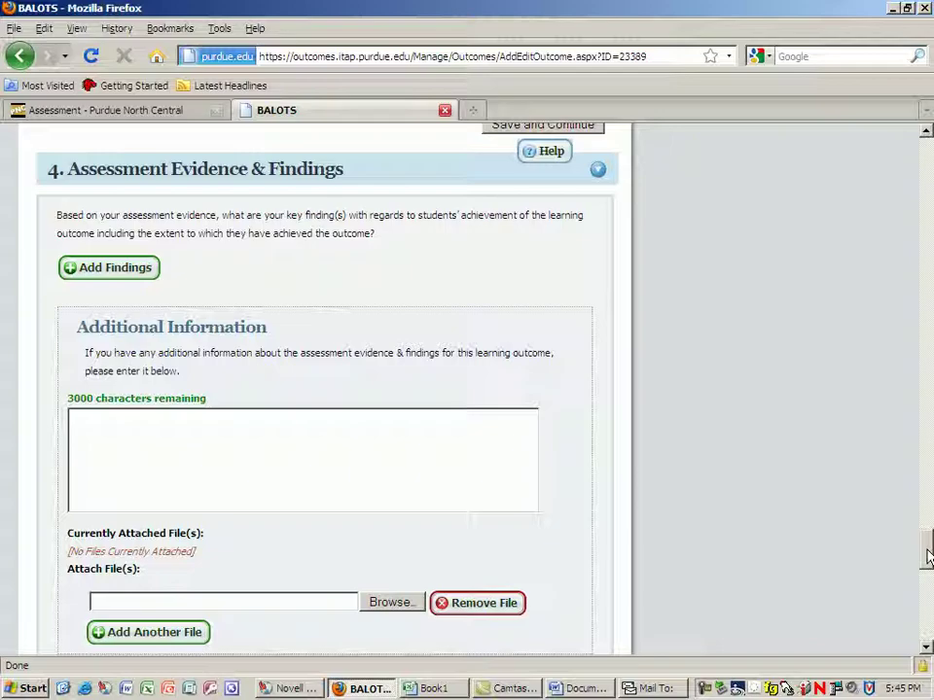
drag(927, 556, 925, 144)
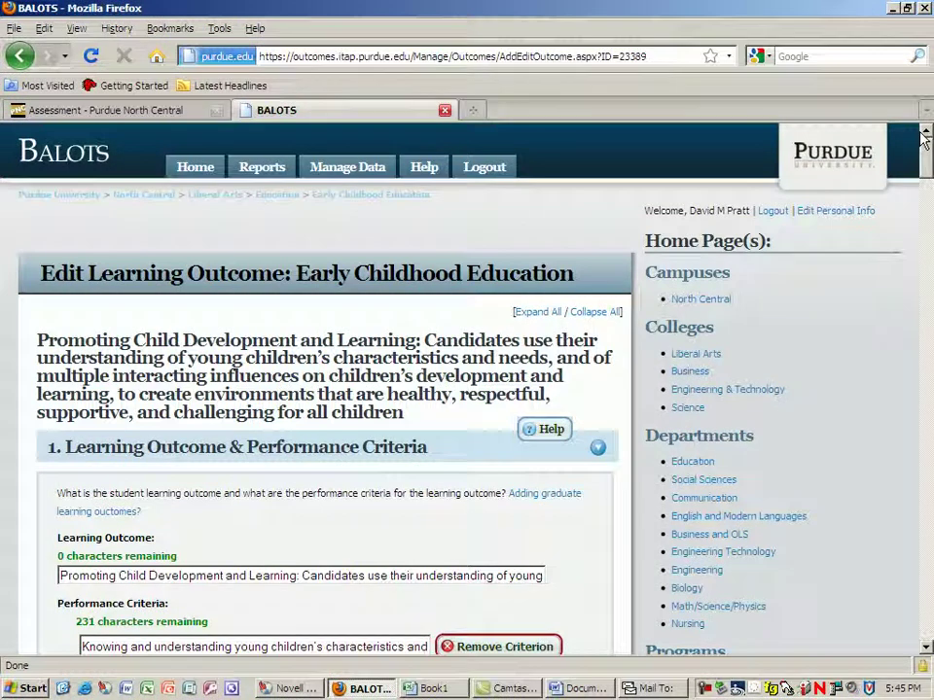
Go back via the program home to the Early Childhood Education Learning Outcomes list.
click(350, 203)
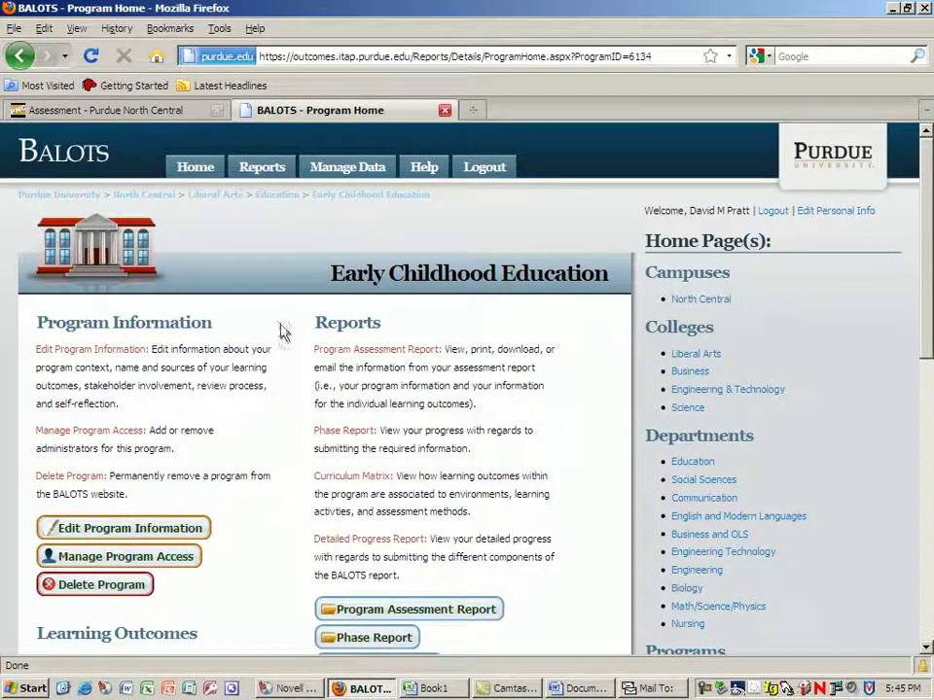
scroll(253, 508, down, 5)
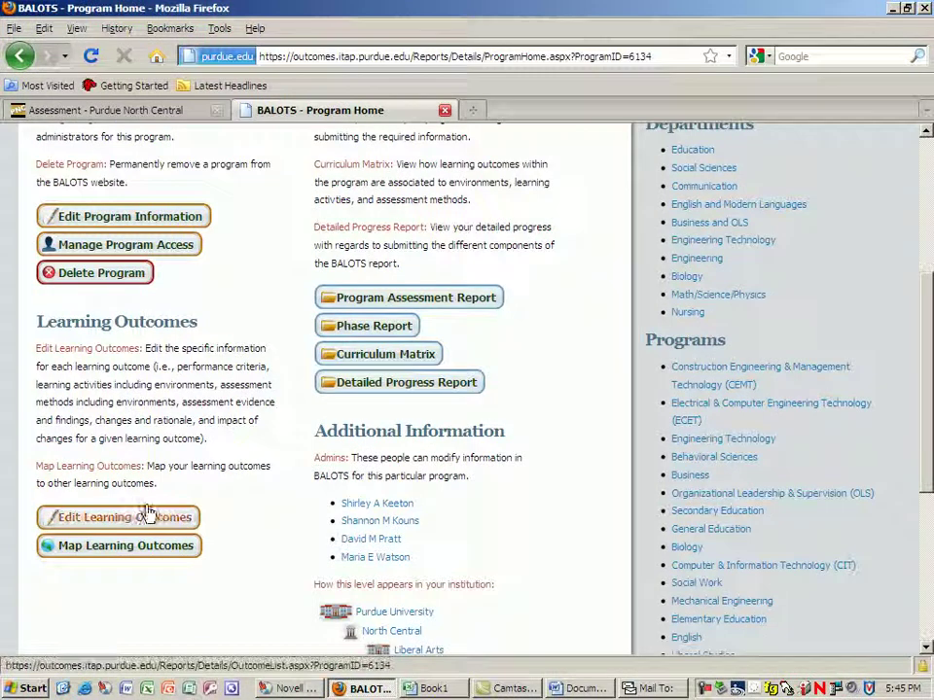
click(141, 519)
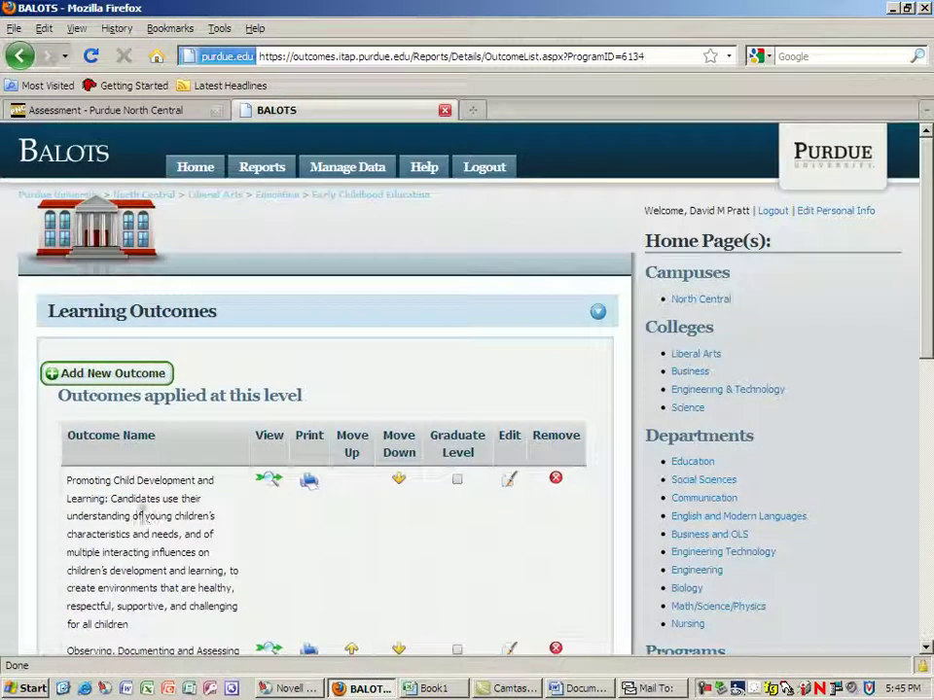